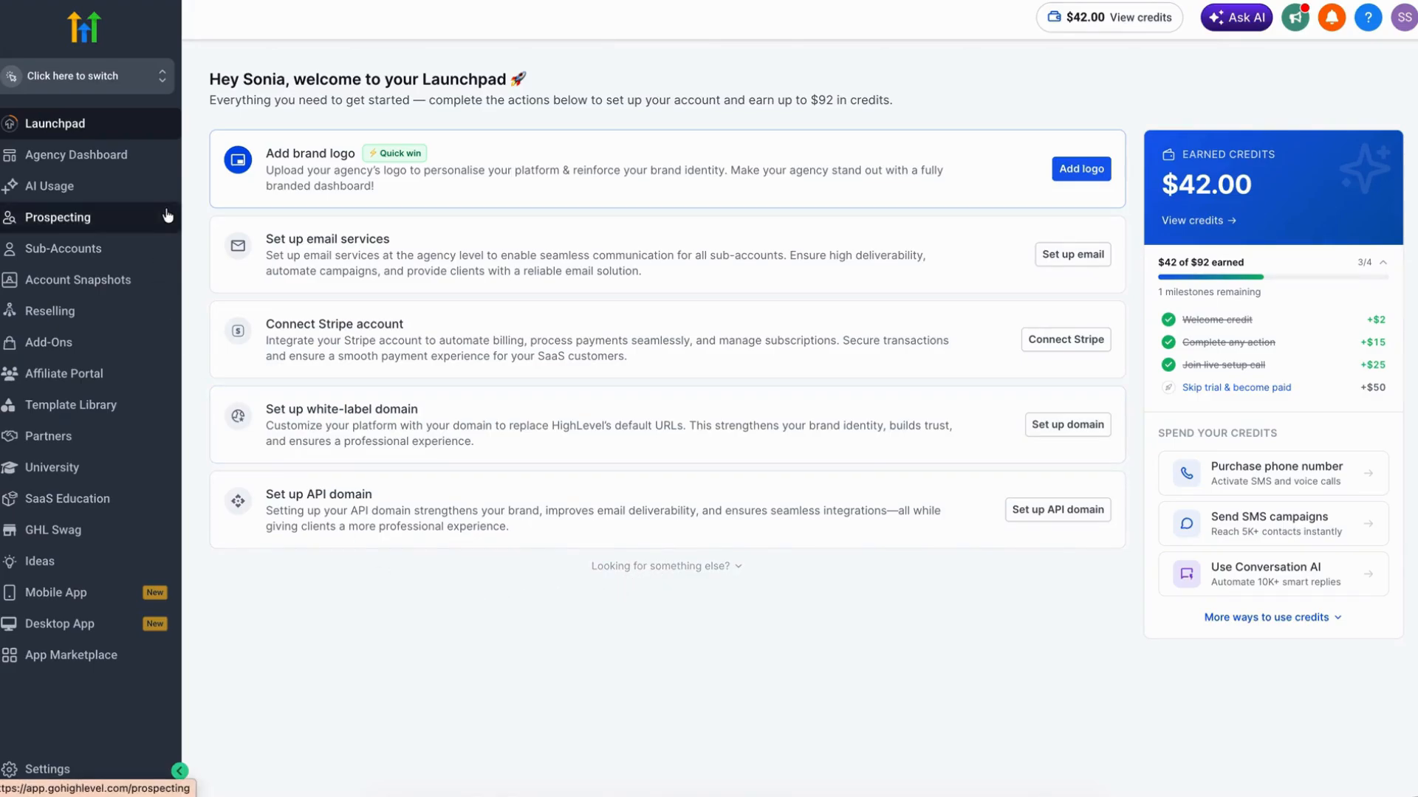
Step: Switch to the Start up sub-account and open the regulatory bundles in its phone system settings
left_click(160, 76)
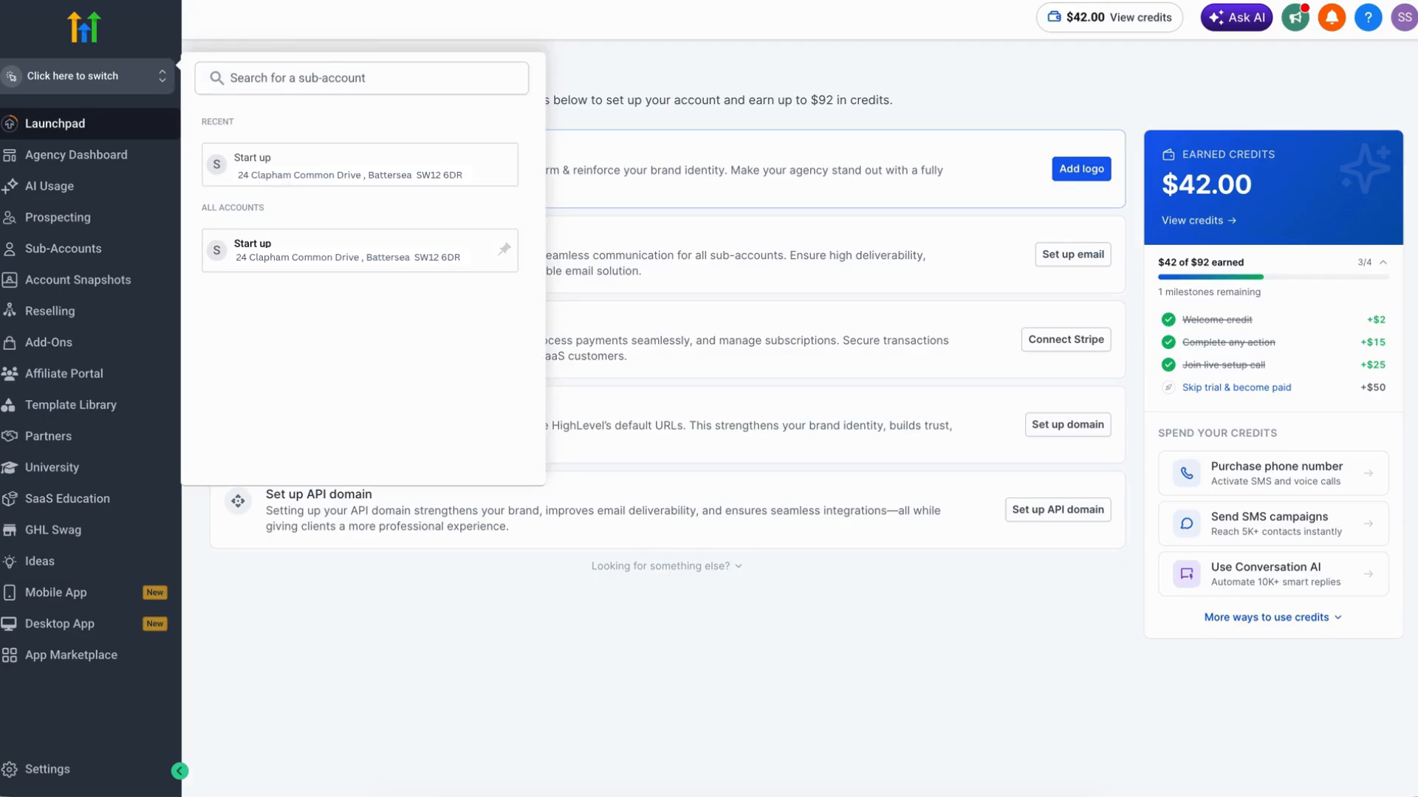
left_click(283, 169)
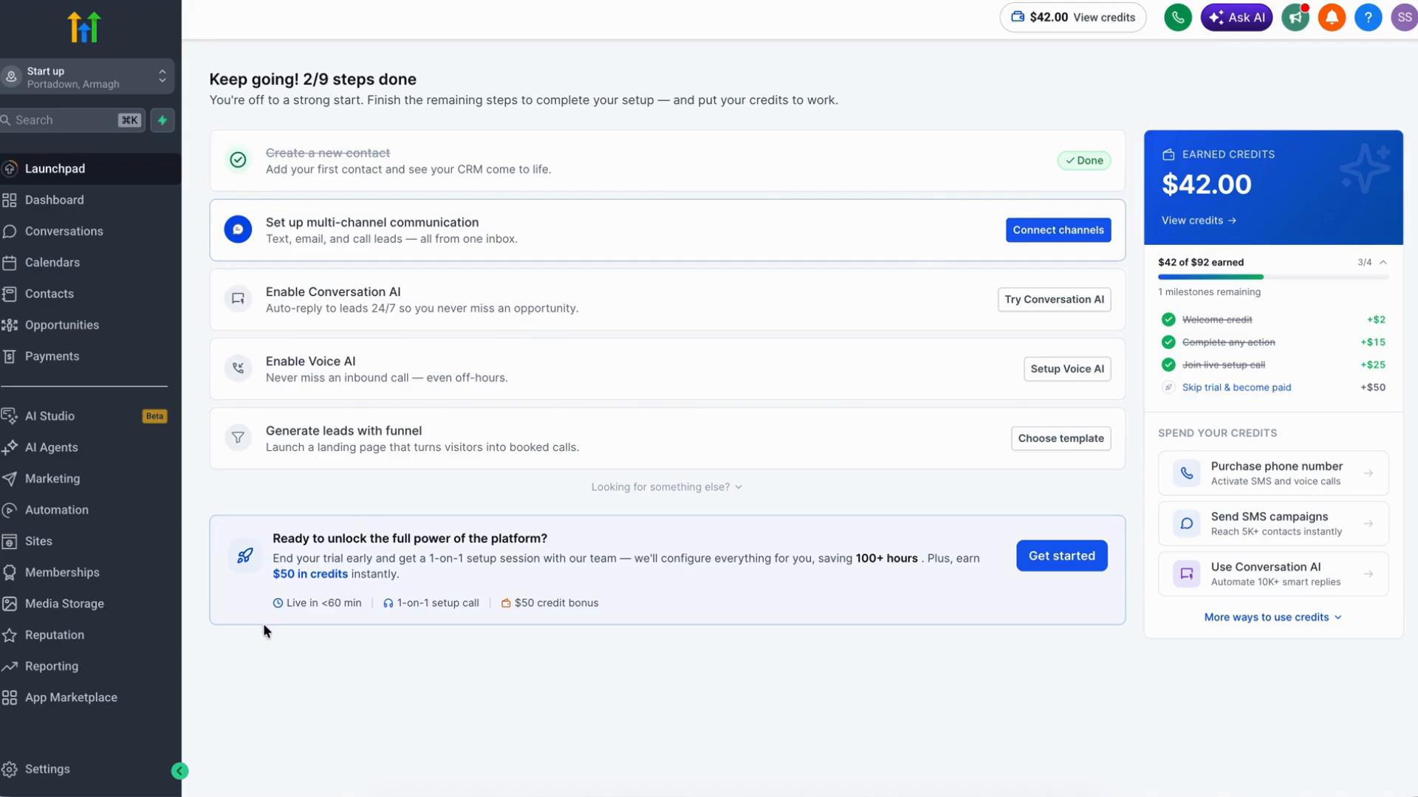
left_click(52, 771)
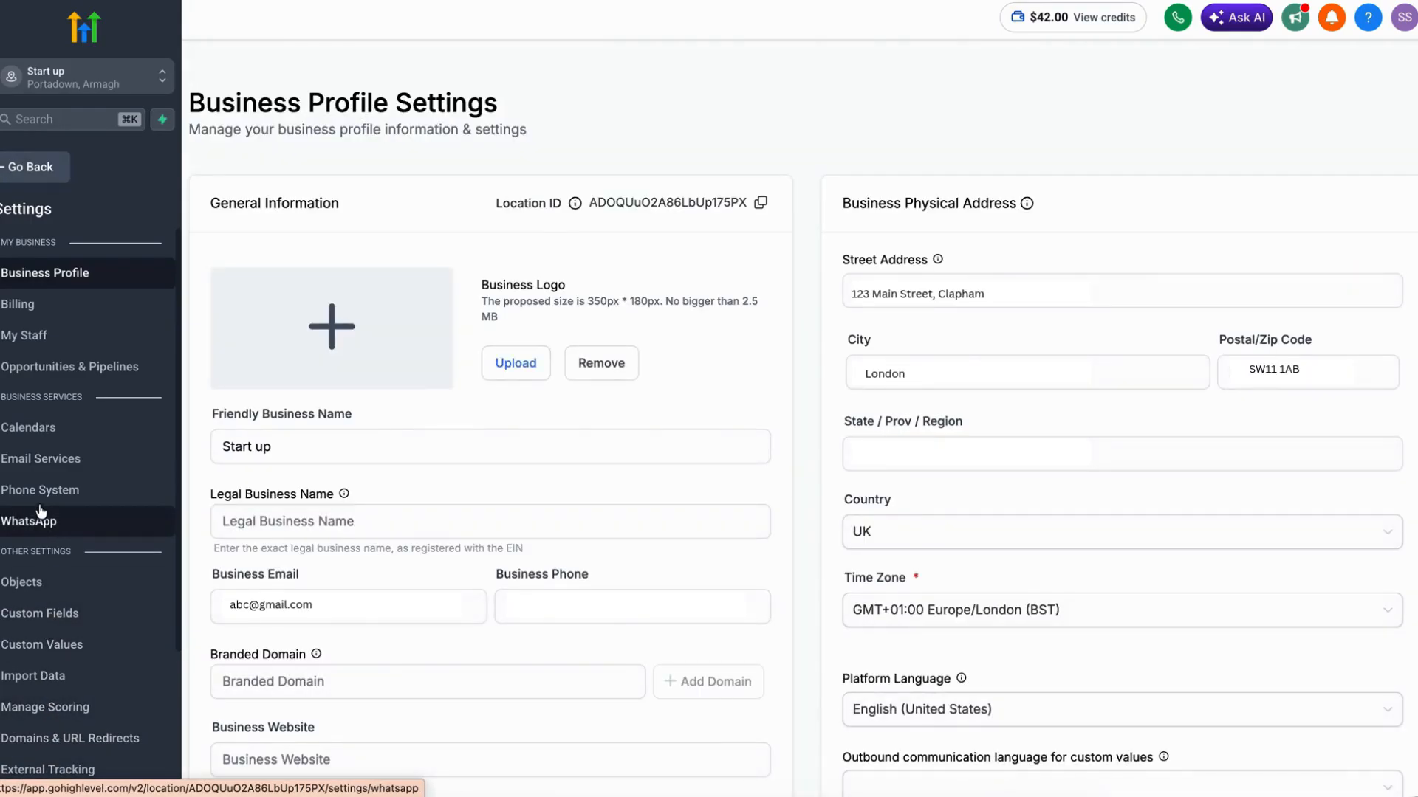
left_click(38, 498)
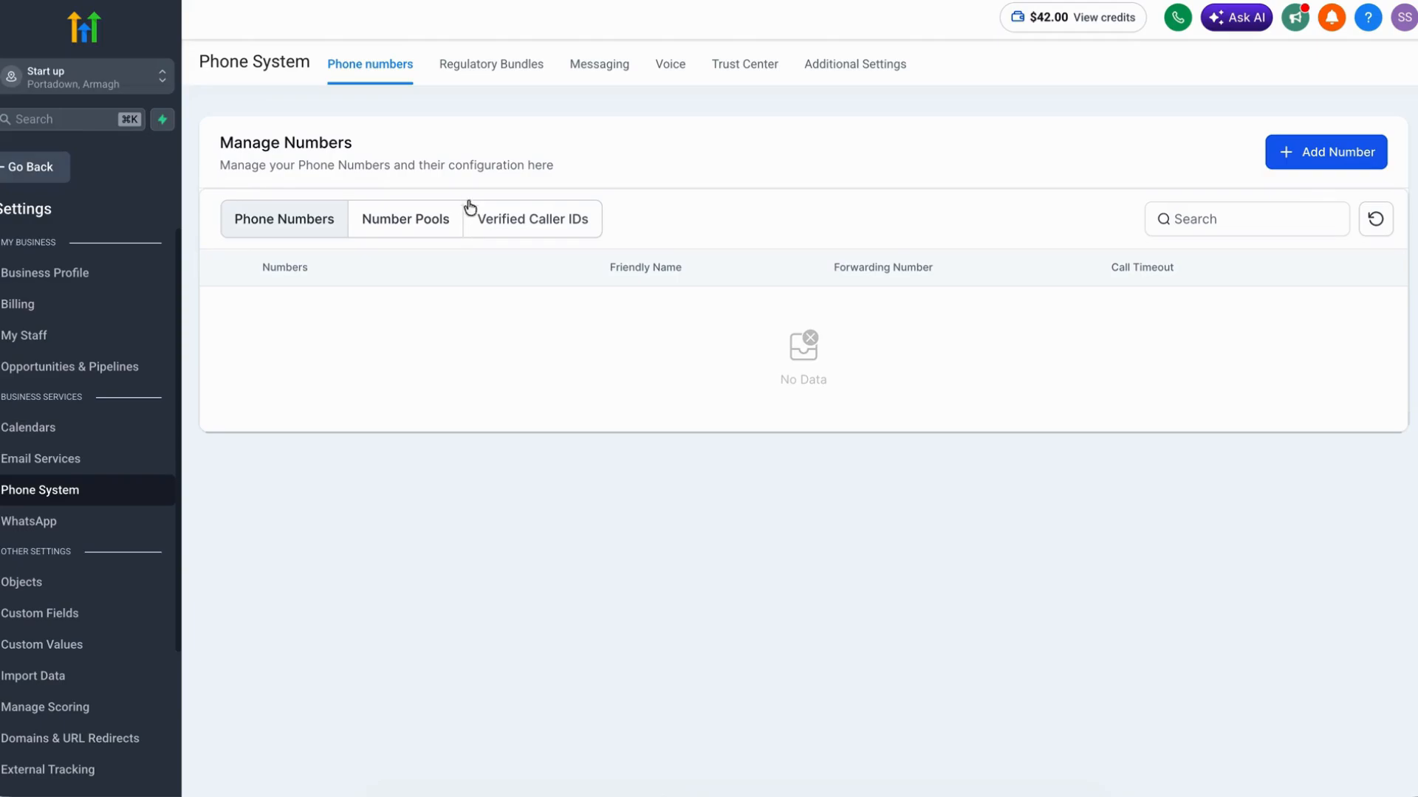
left_click(489, 68)
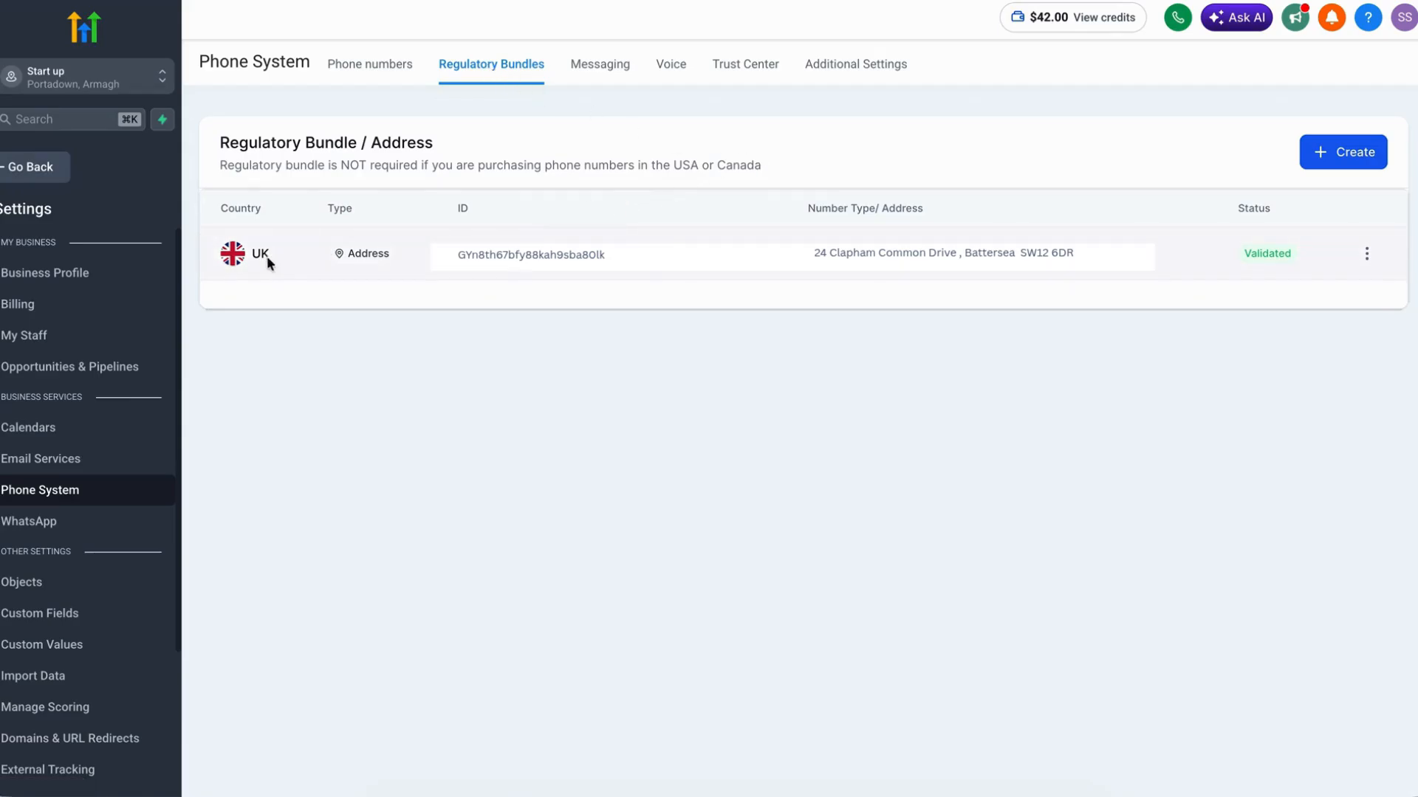
Step: Start creating a new bundle of the type Regulatory Bundle
left_click(1365, 153)
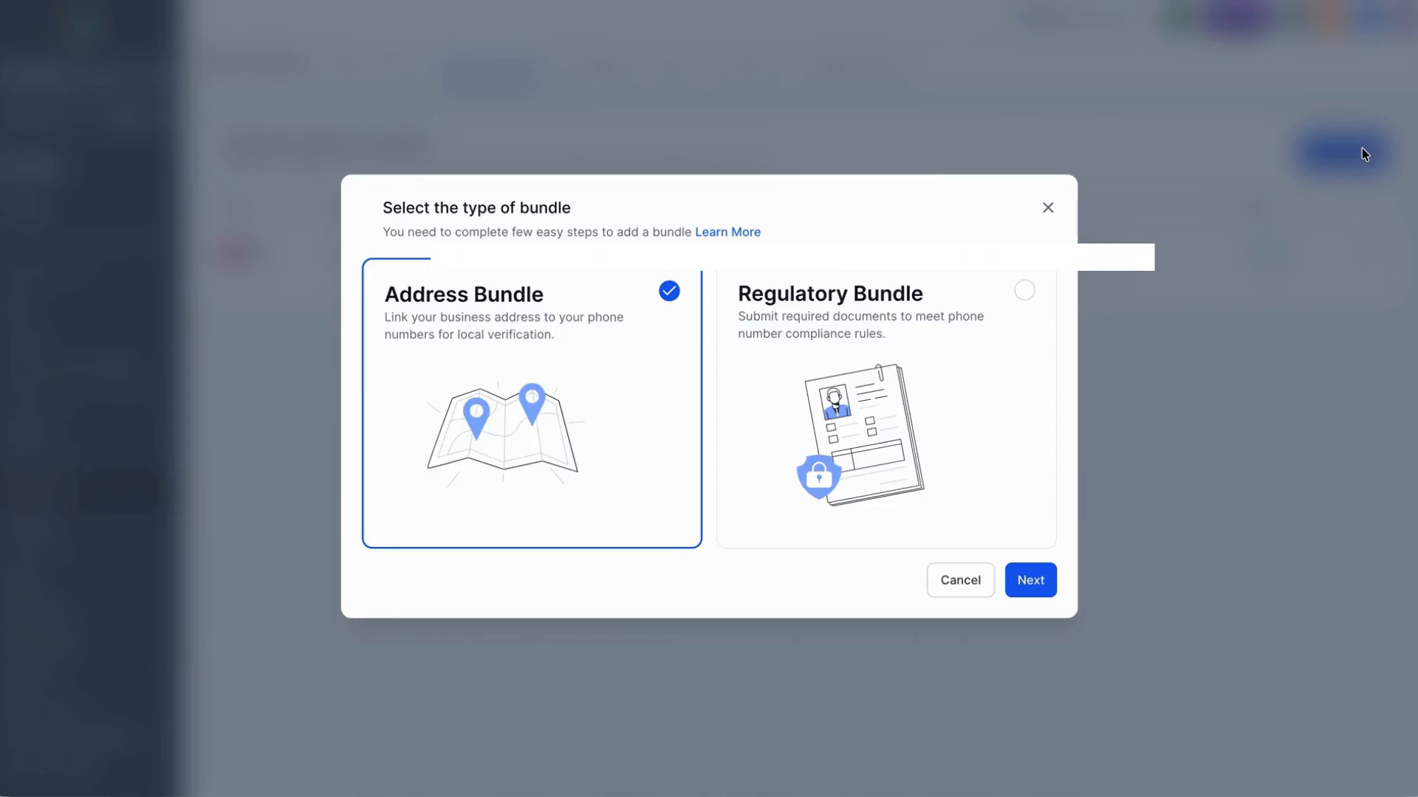
left_click(1023, 292)
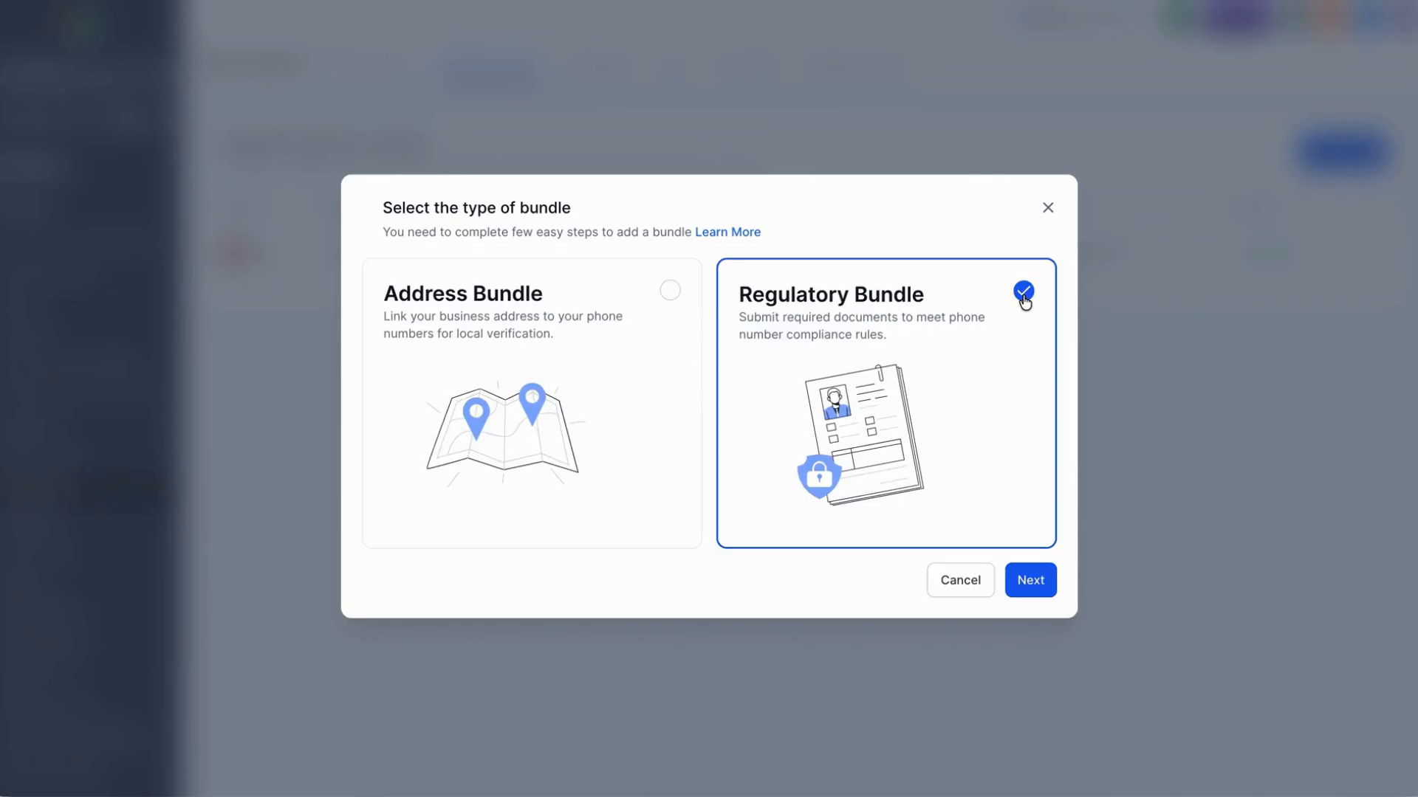
left_click(1031, 580)
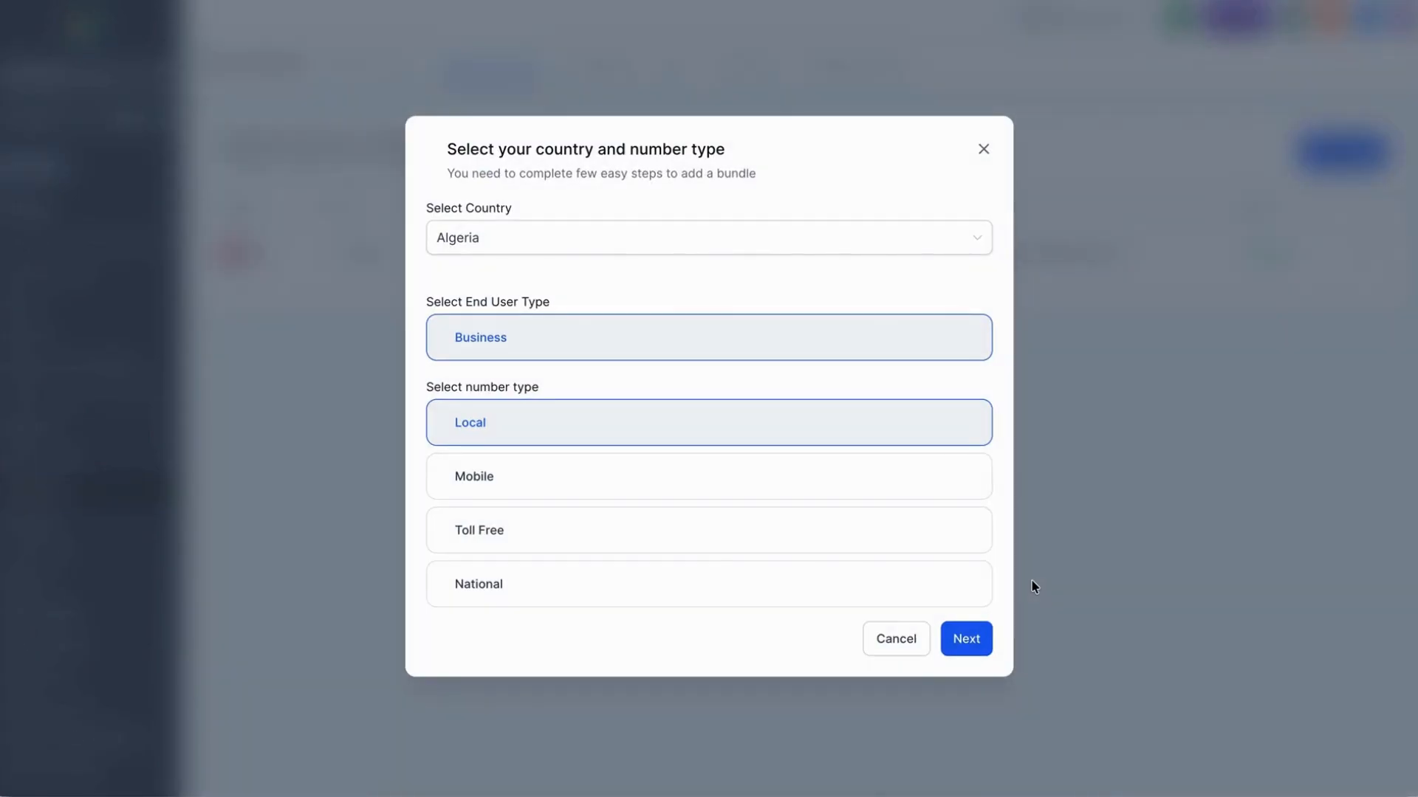
Step: Set the bundle's country to UK, end user type to Individual and number type to Local, and submit it with the end user's contact details
left_click(954, 233)
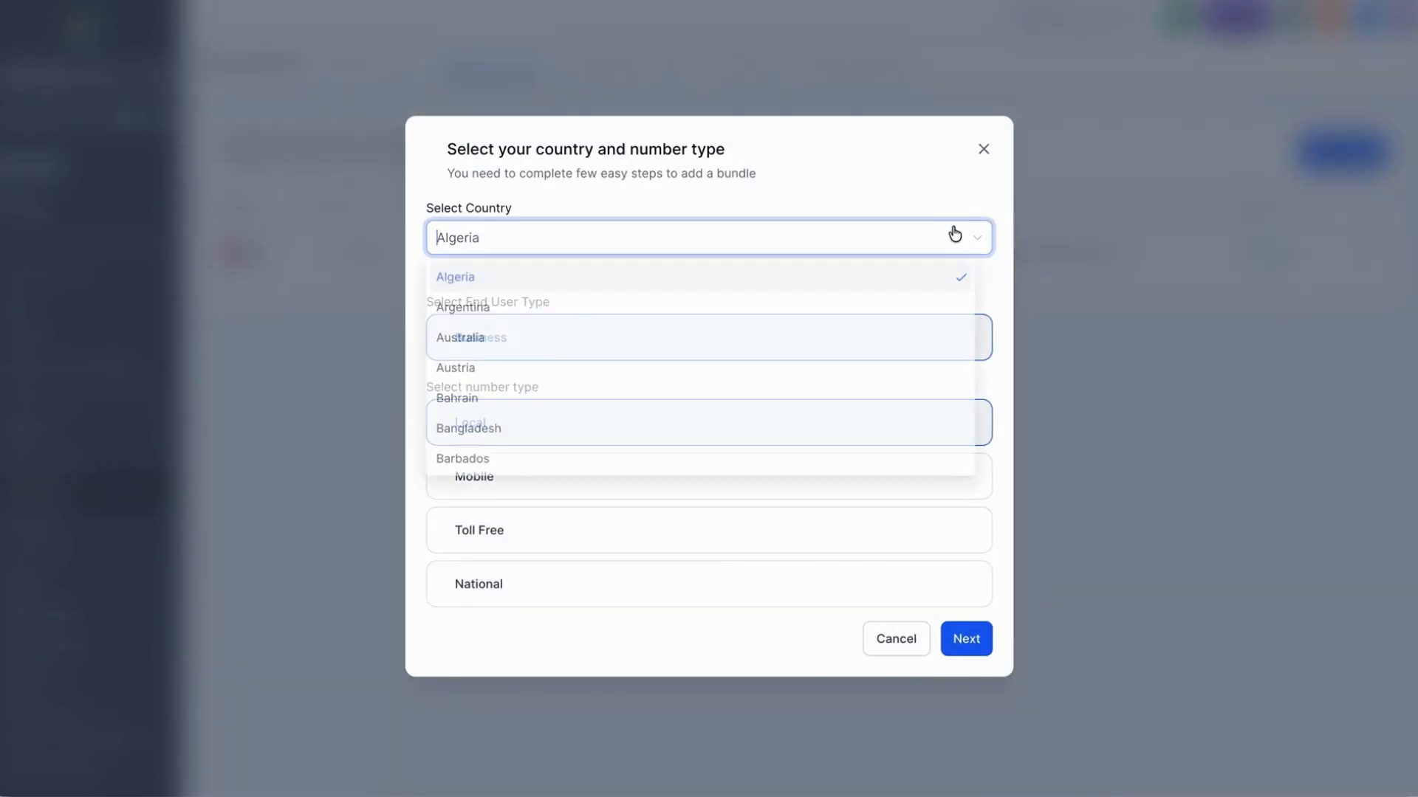
type("uk")
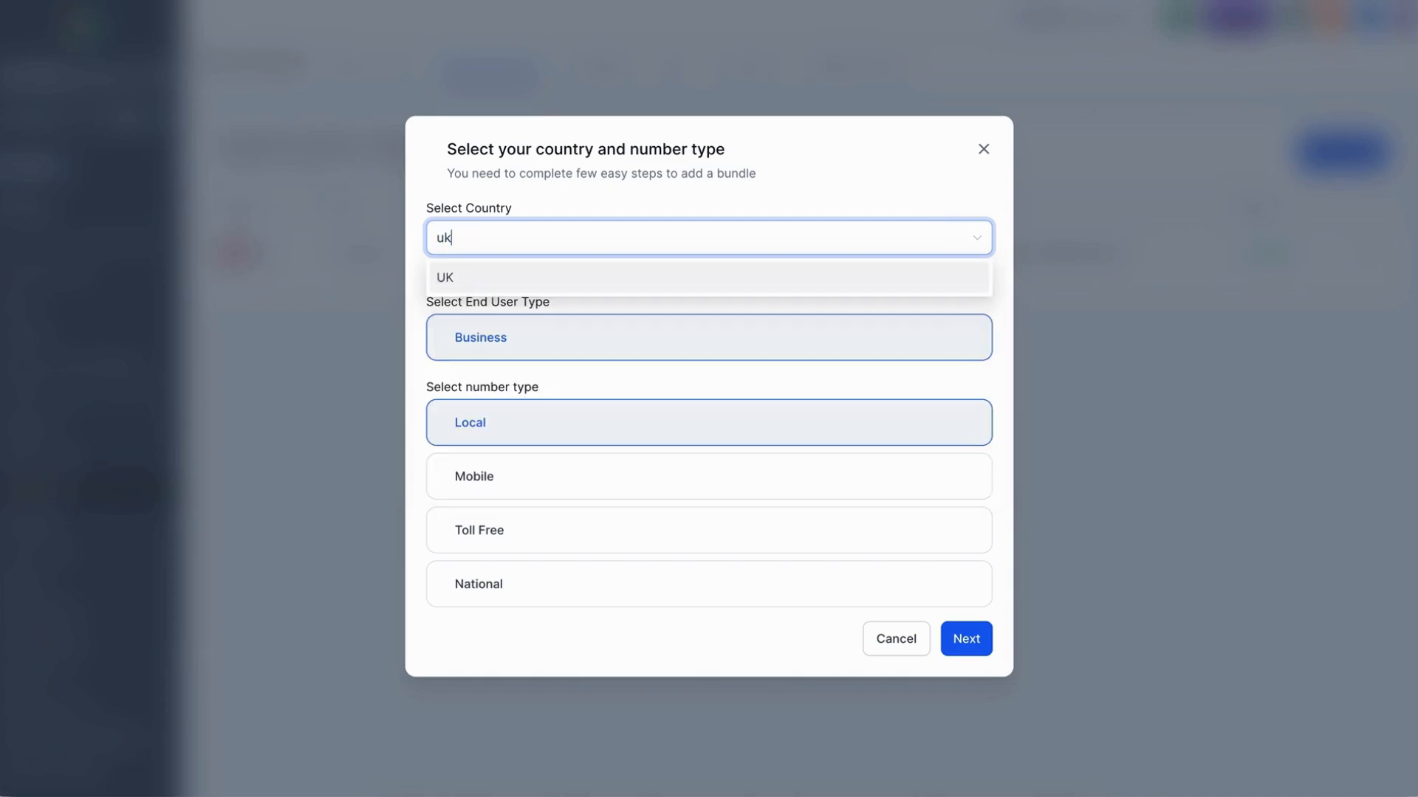
left_click(850, 279)
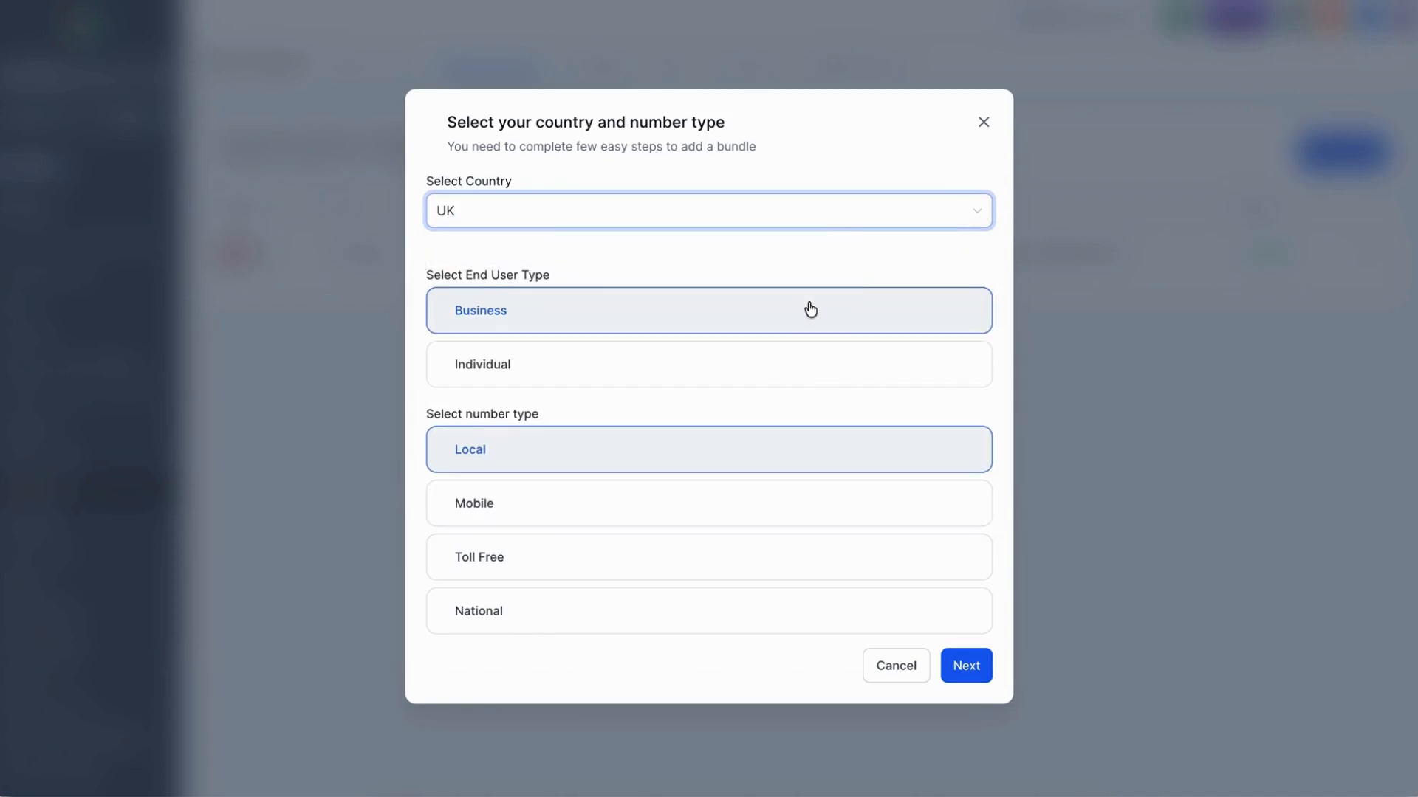
left_click(730, 369)
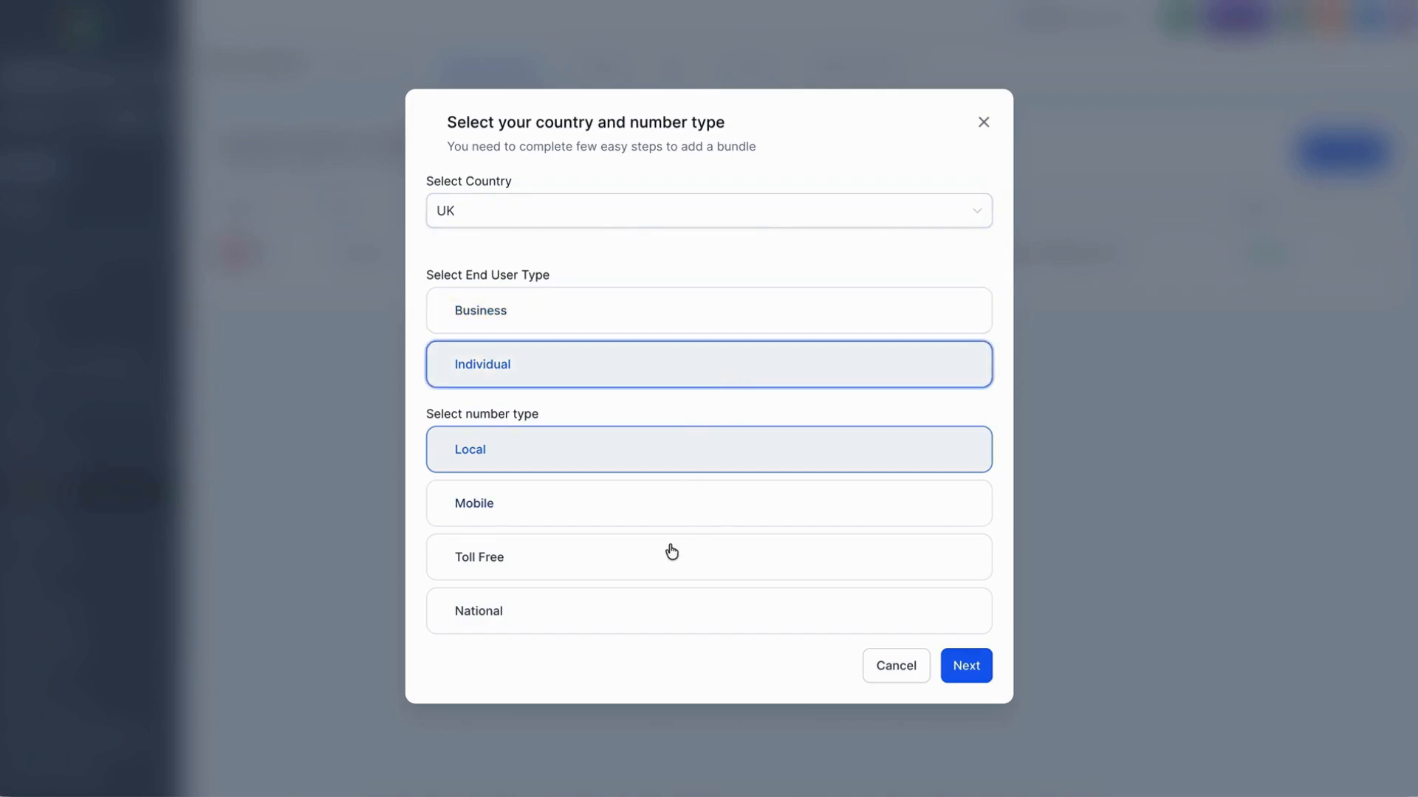
left_click(620, 452)
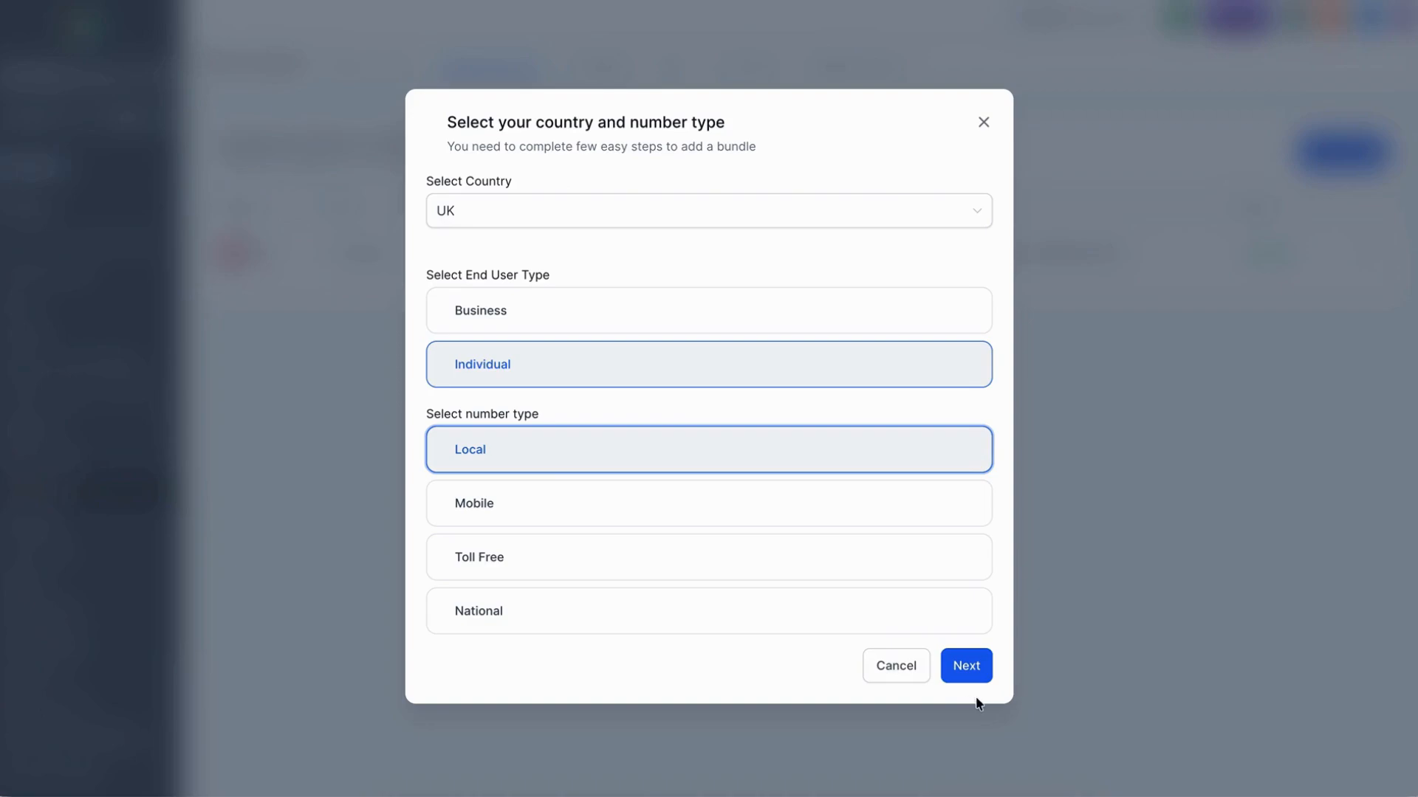
left_click(981, 673)
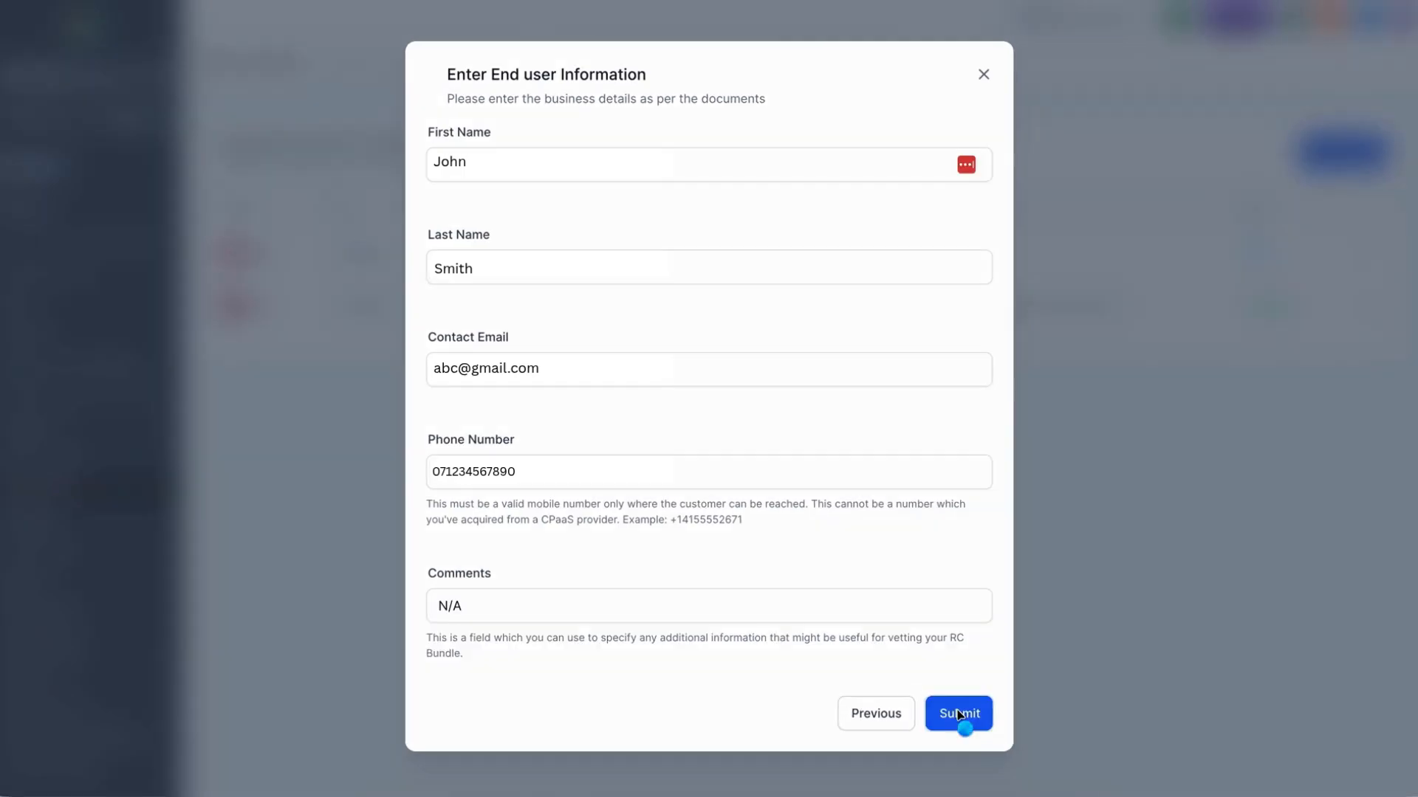
left_click(953, 714)
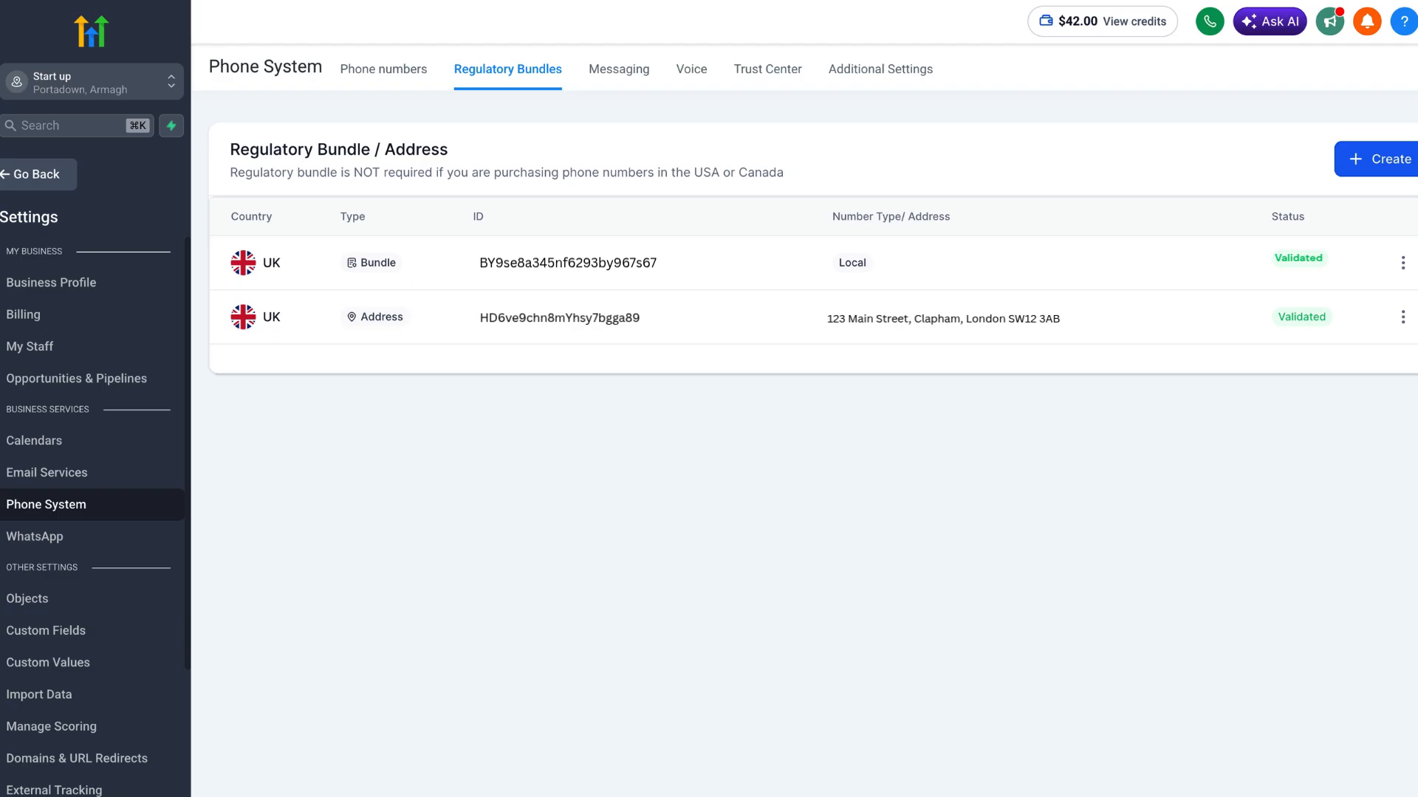
Step: Leave the settings and start a new automation workflow from a template
left_click(35, 172)
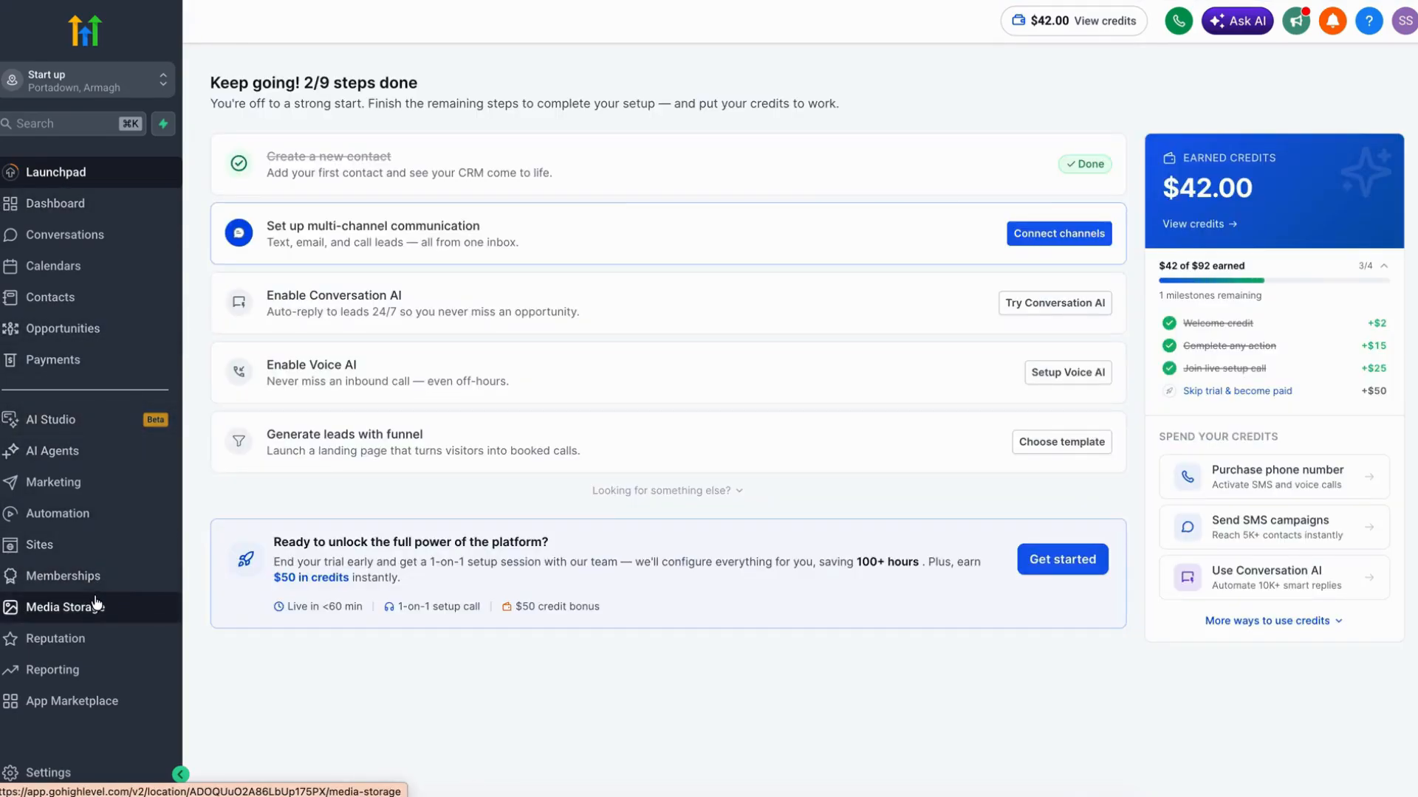
left_click(78, 518)
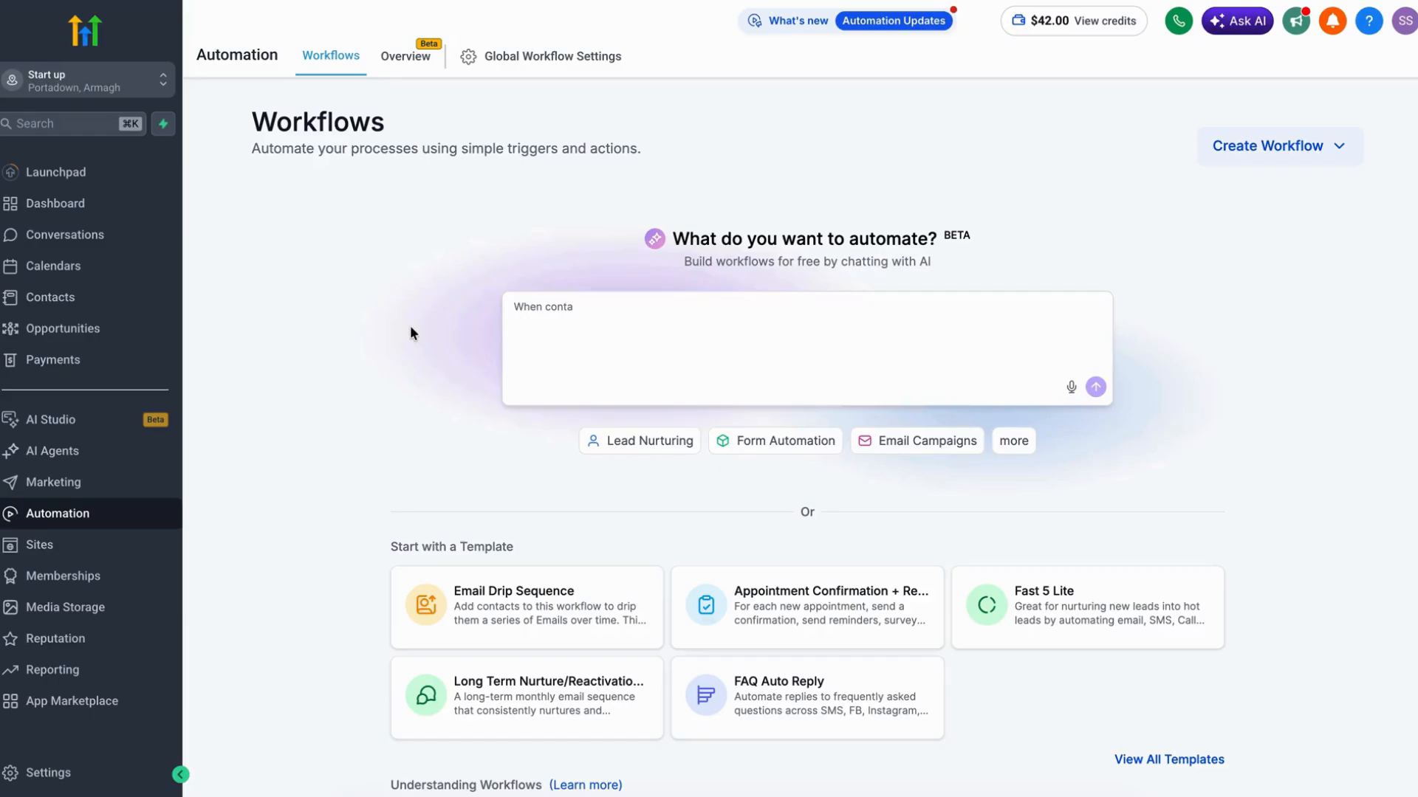
left_click(1333, 156)
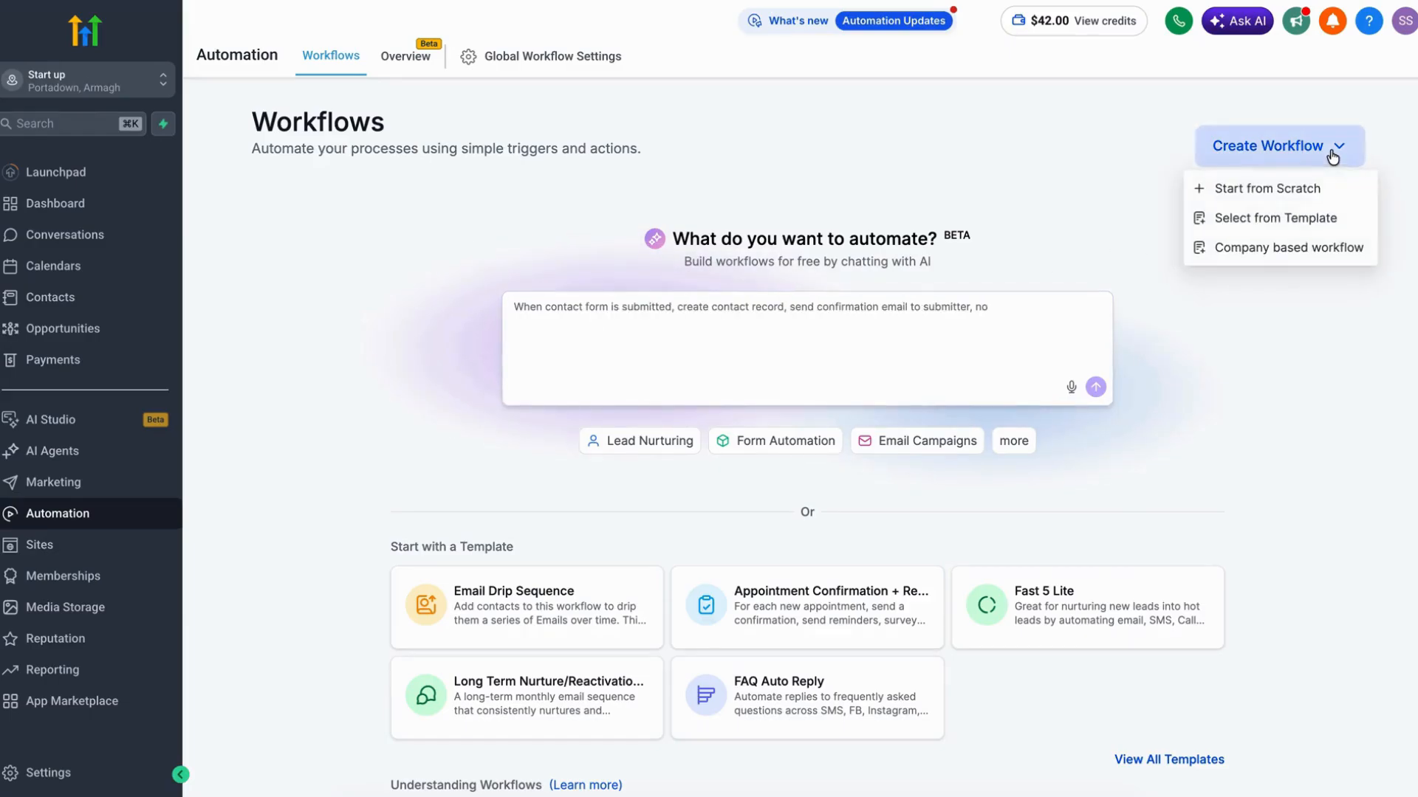
left_click(1298, 223)
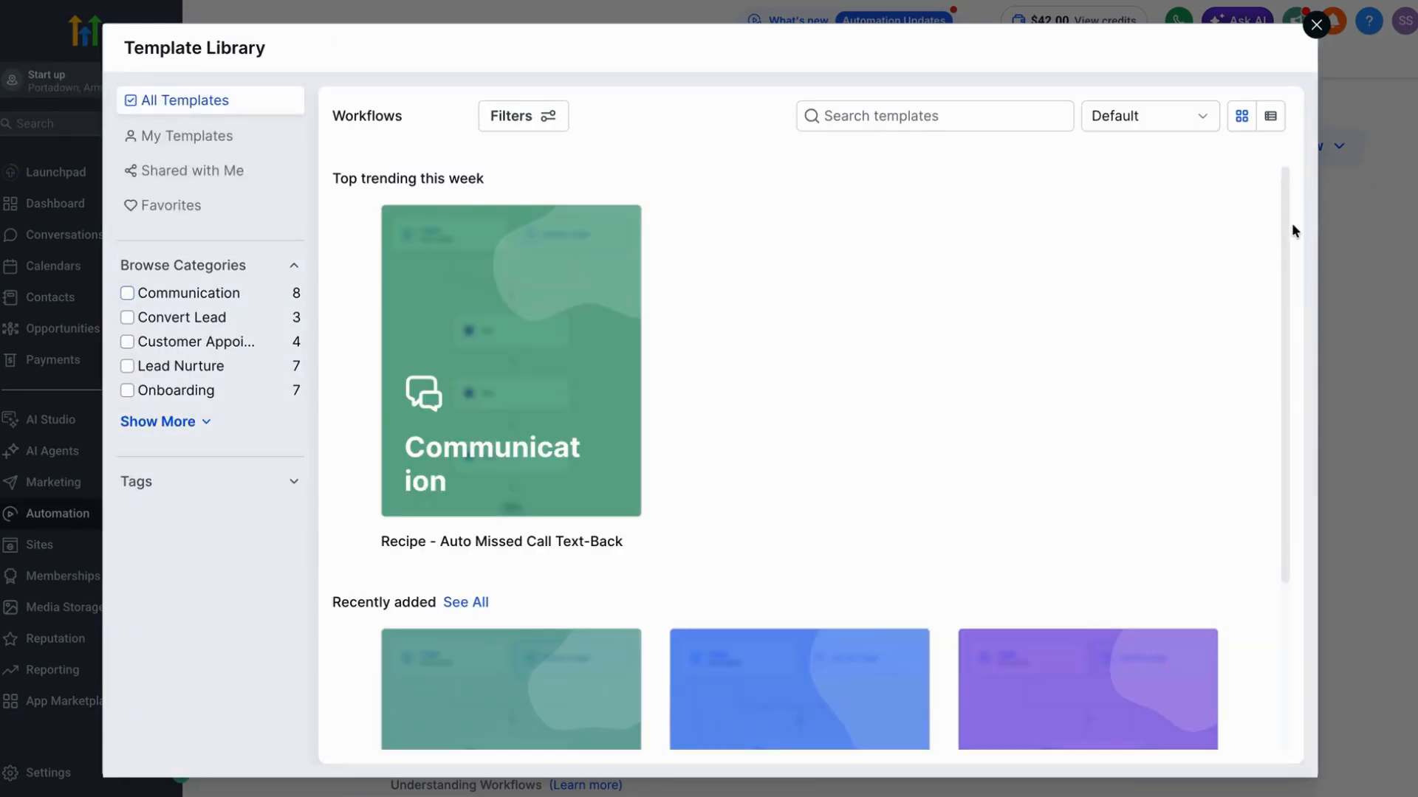
Step: Search the workflow templates for "missed call text back" and choose Recipe - Auto Missed Call Text-Back
type("missed call text back")
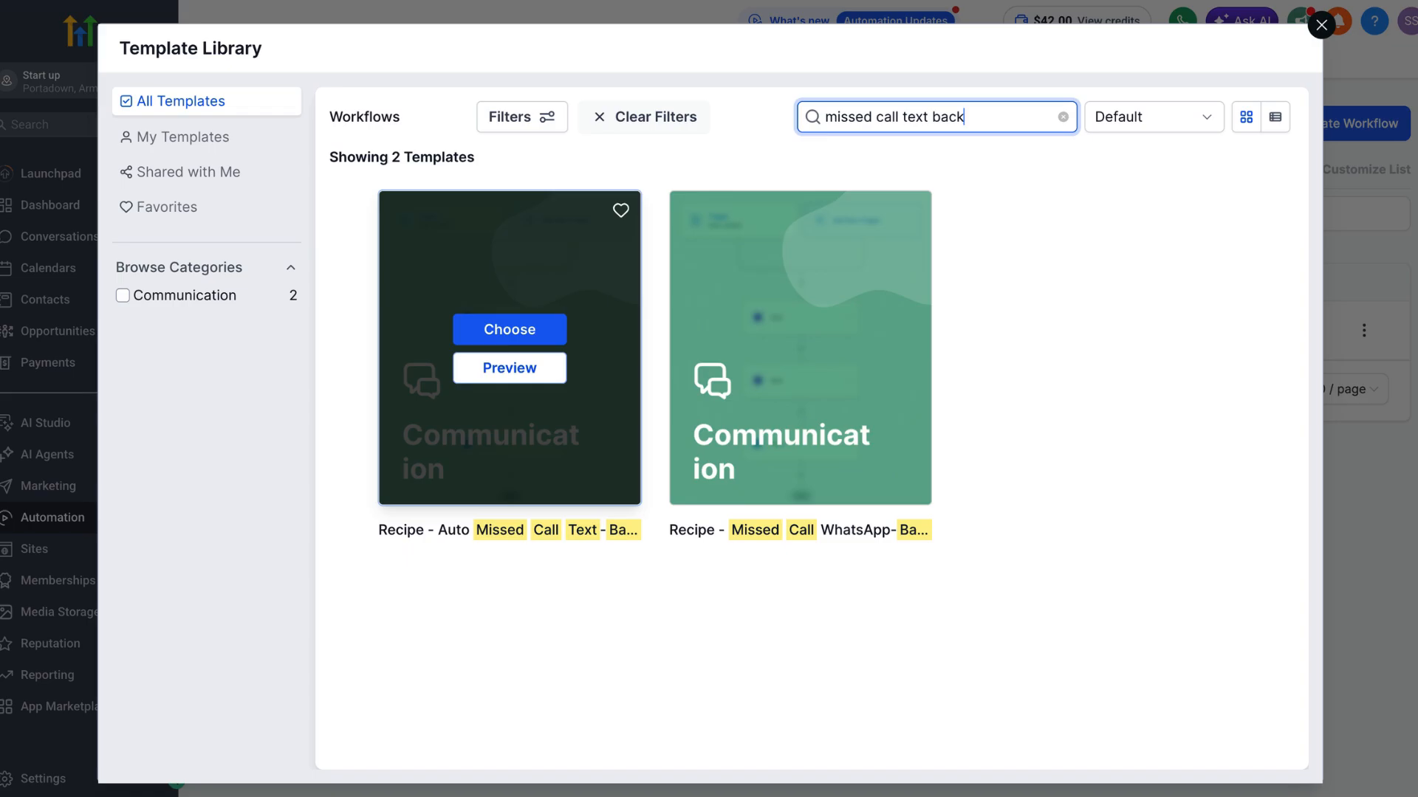
left_click(451, 357)
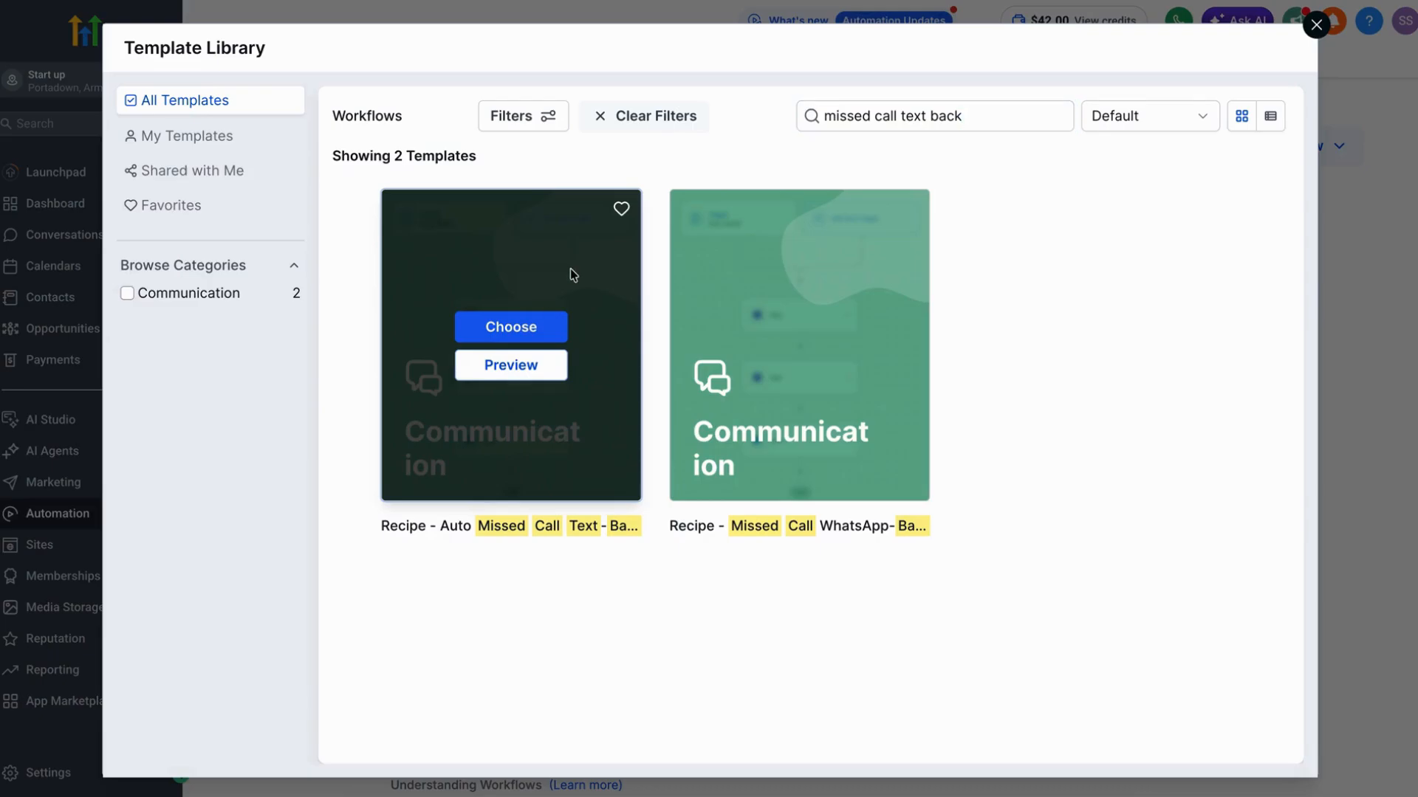
left_click(526, 333)
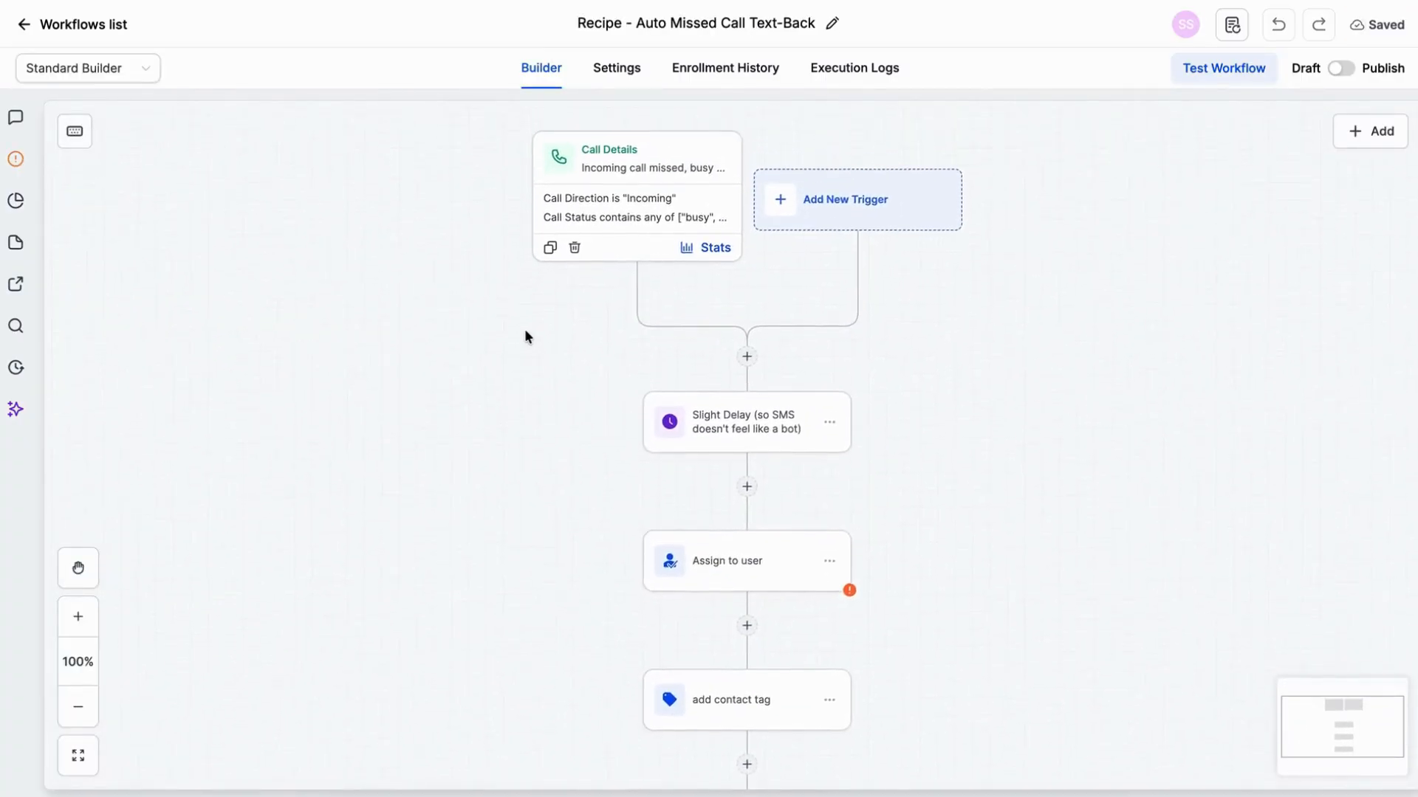
Step: Set the wait time of the Slight Delay action to 0.1 minutes and save the action
scroll(525, 331, "down", 3)
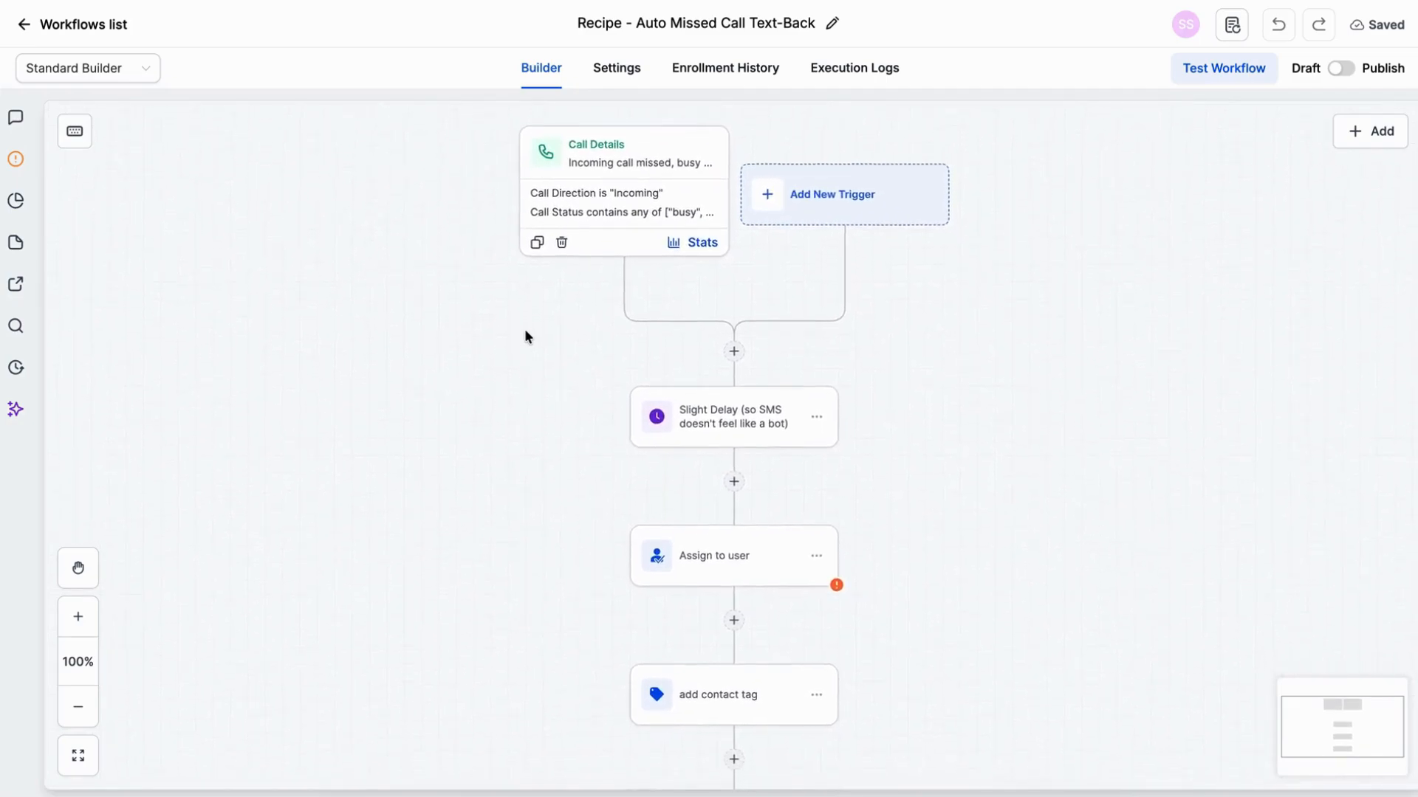
scroll(525, 331, "down", 5)
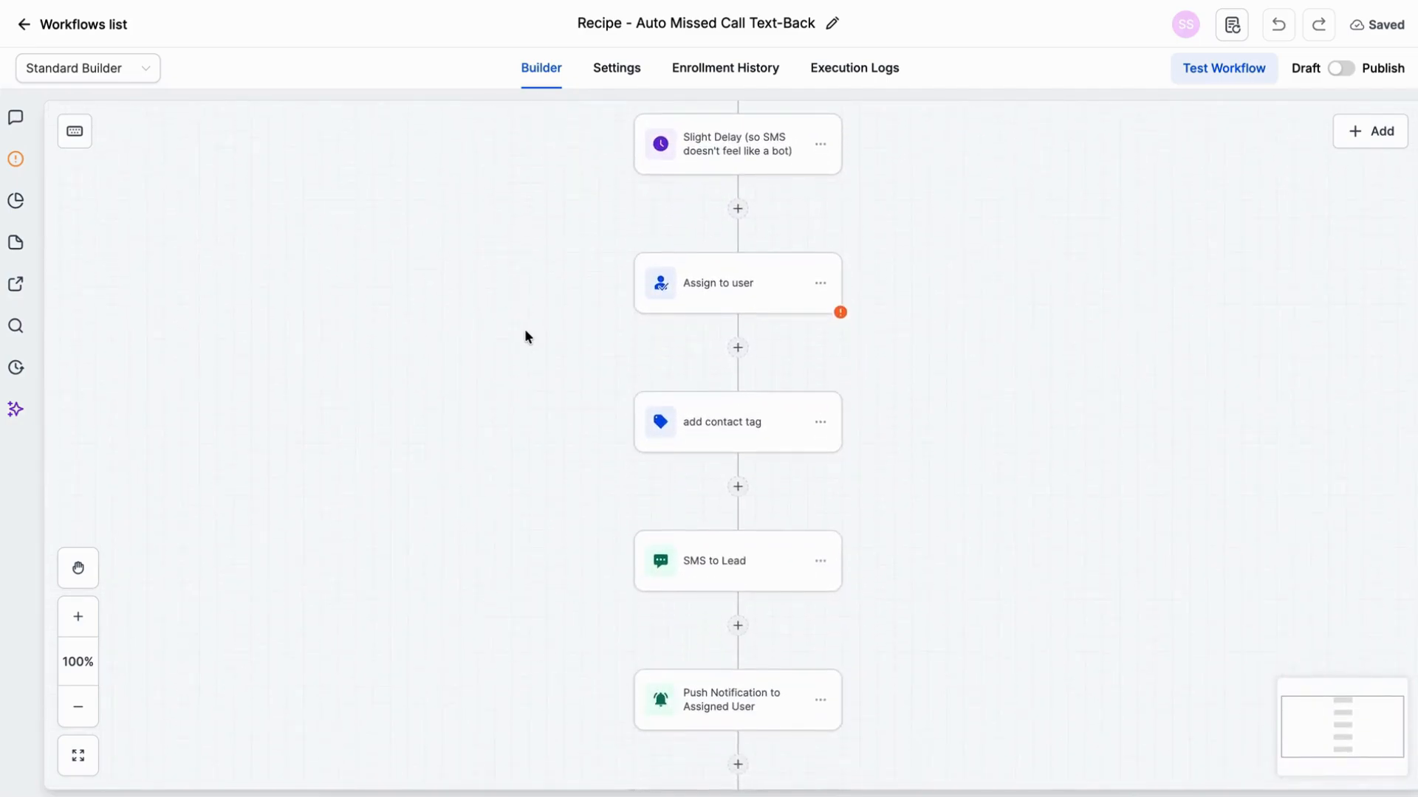
scroll(525, 330, "up", 4)
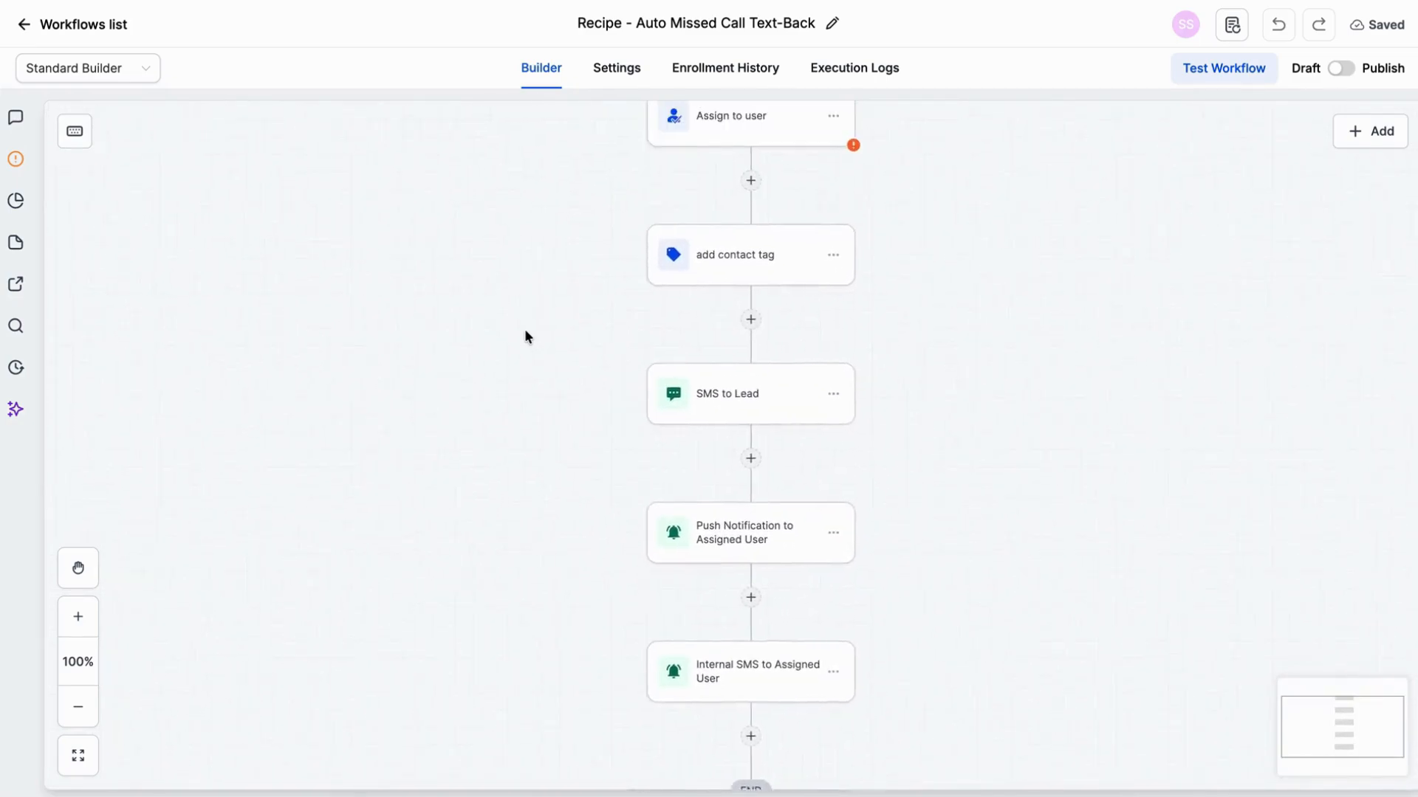
scroll(524, 330, "up", 3)
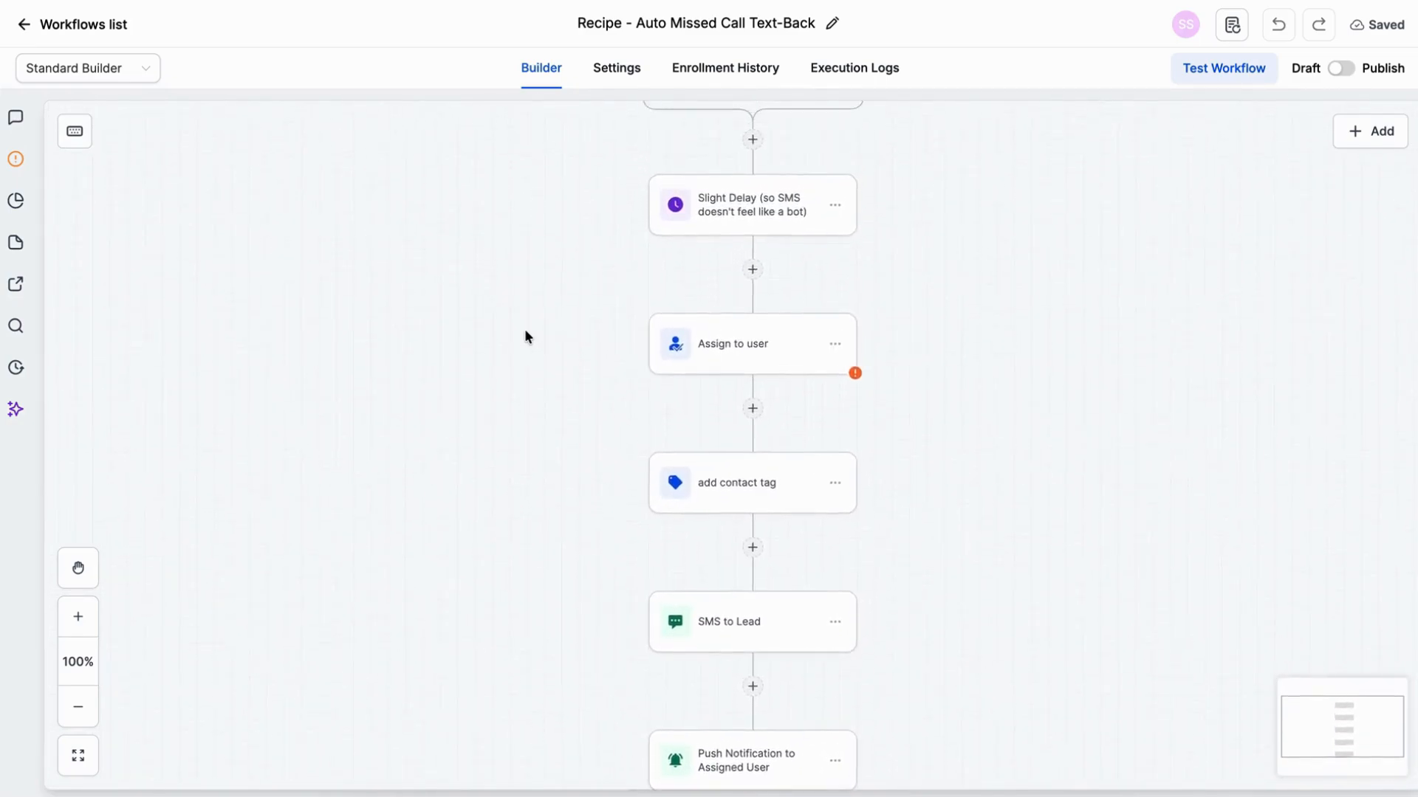
scroll(941, 309, "down", 1)
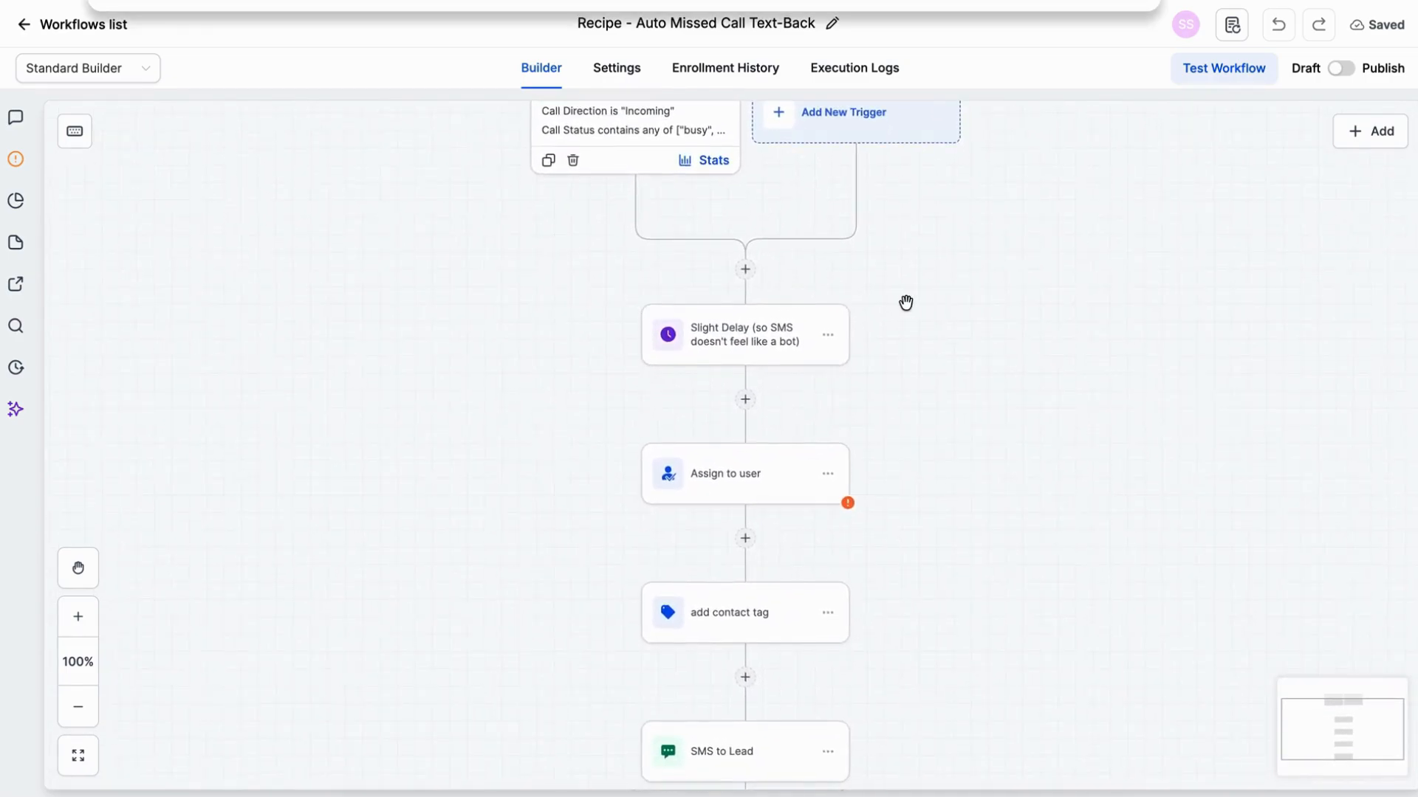
left_click(757, 336)
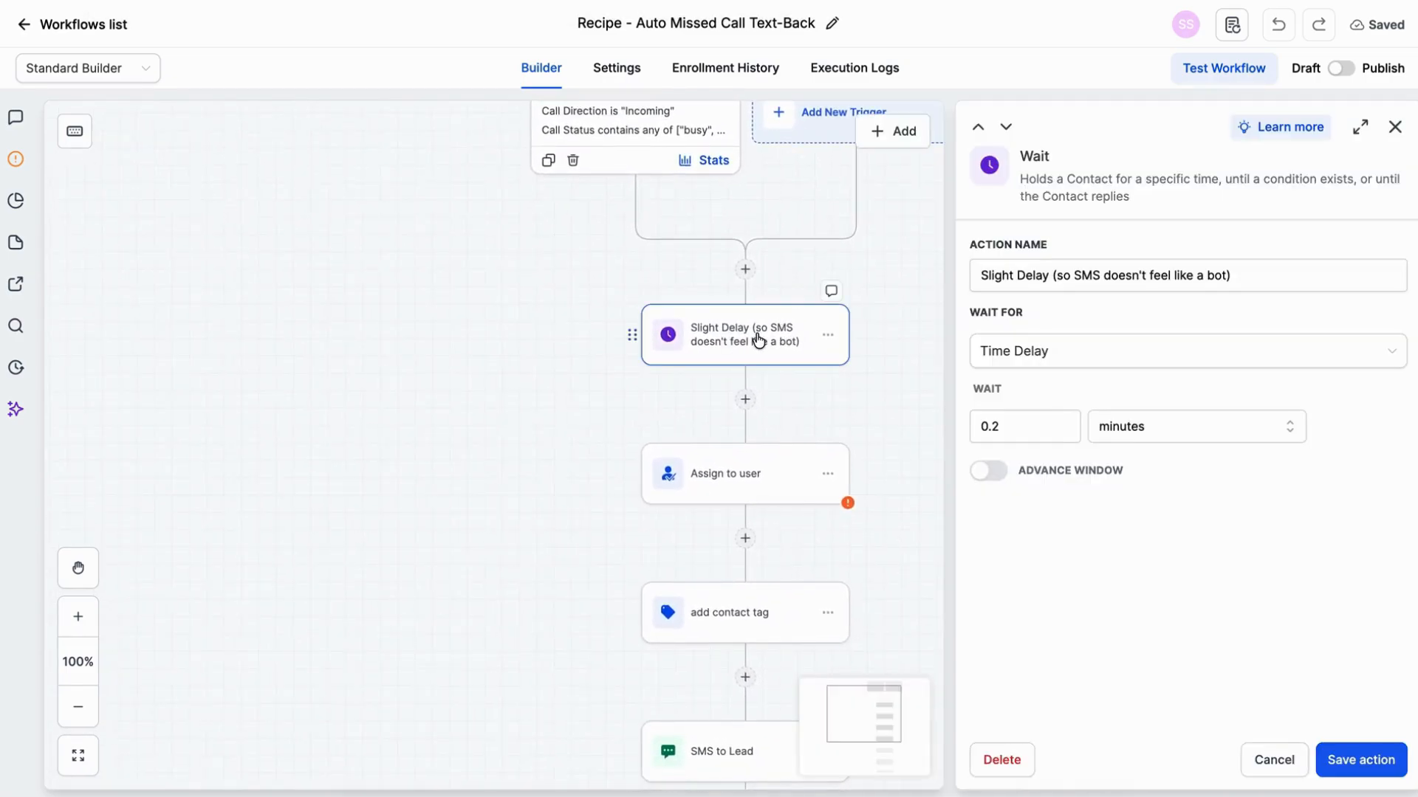
left_click(999, 426)
key("BackSpace")
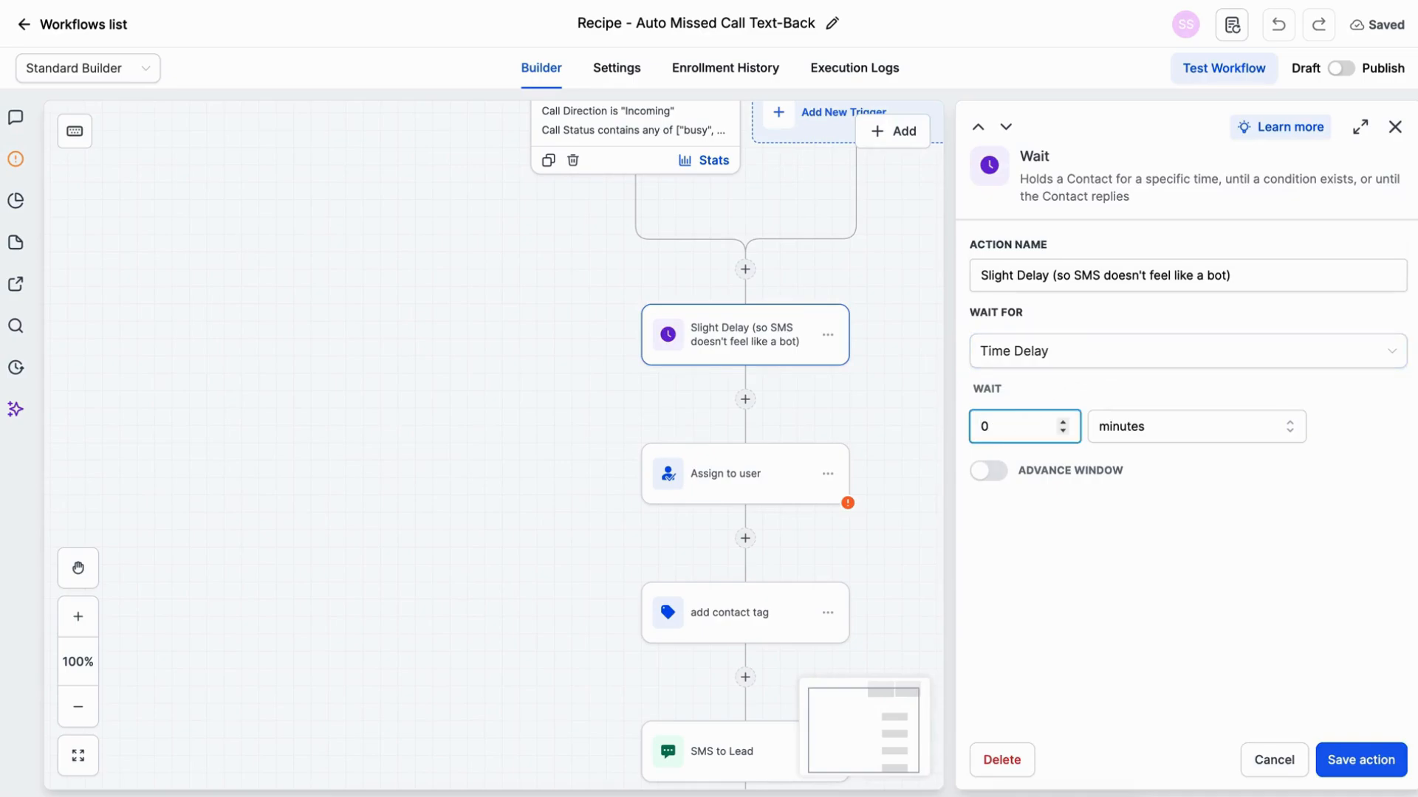
type("1")
key("BackSpace")
key("Right")
type(".1")
left_click(1374, 761)
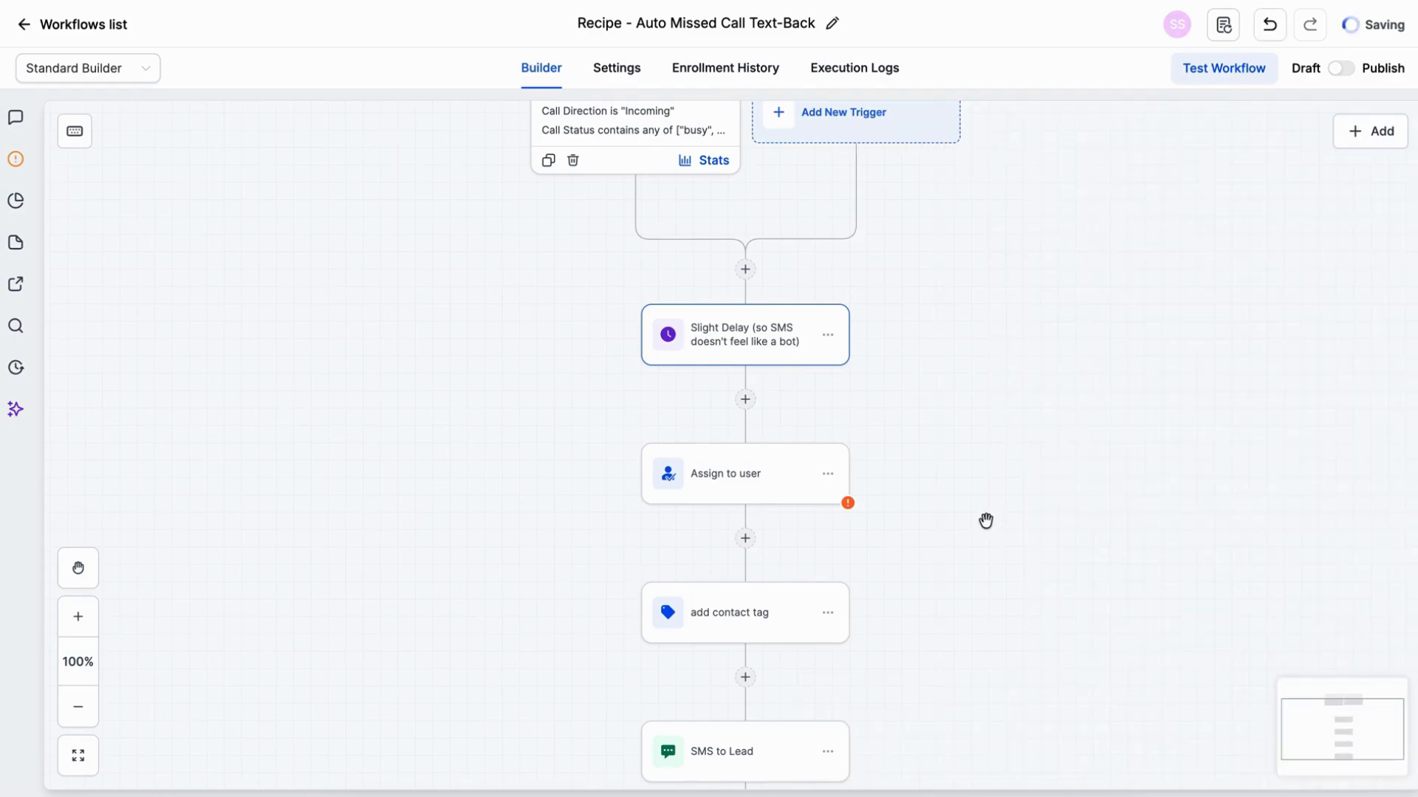
Step: Replace both preset users in the Assign to user action with the account's available user and save the action
left_click(774, 477)
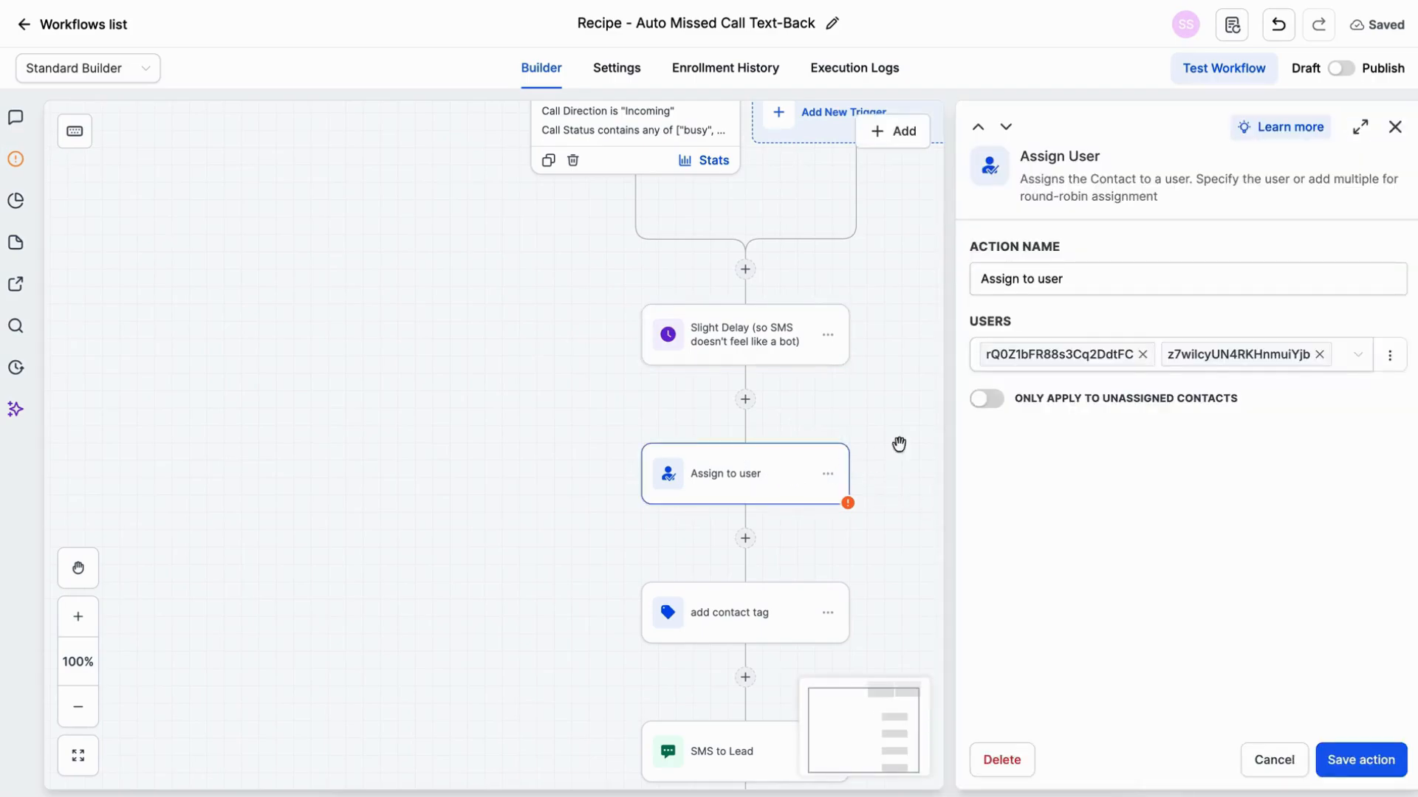
left_click(1142, 355)
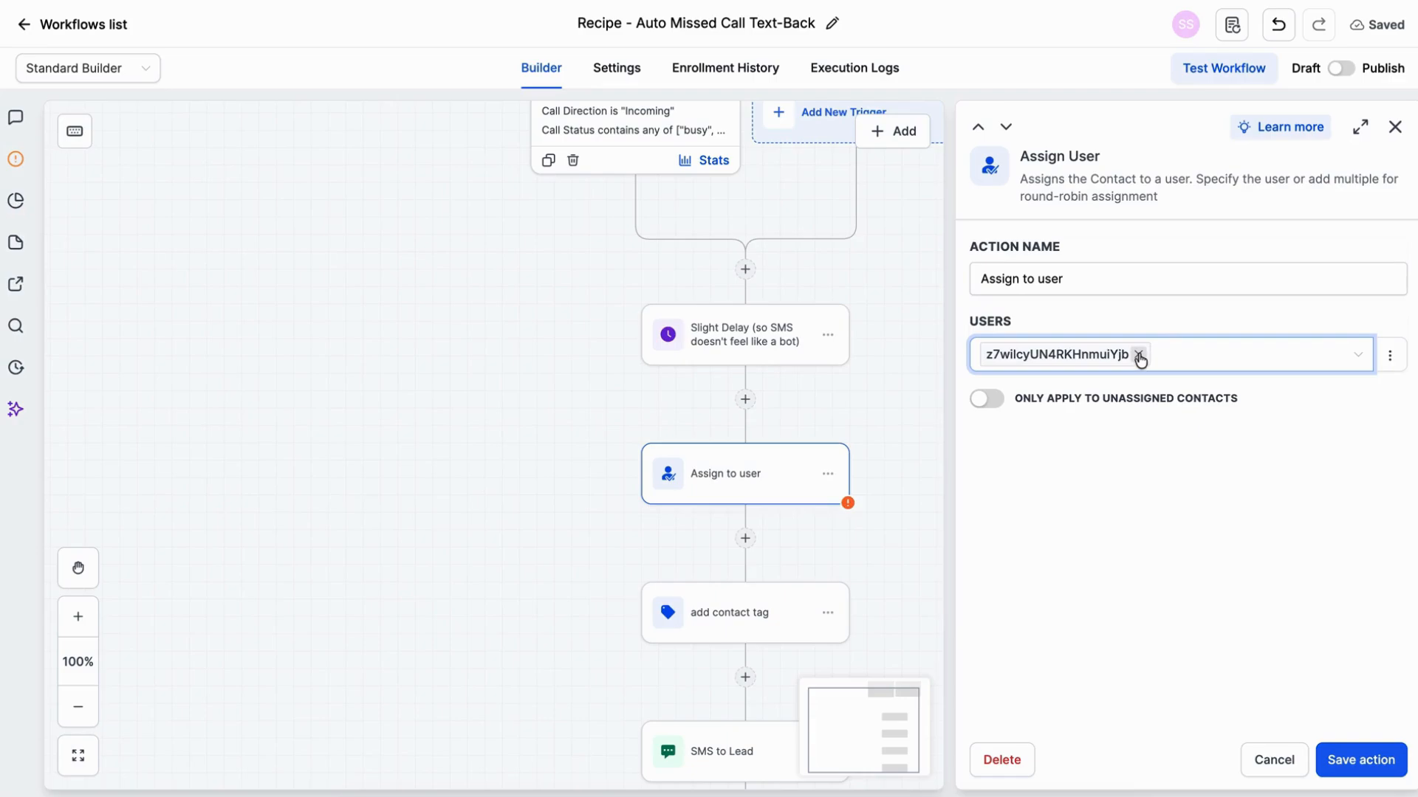
left_click(1139, 355)
left_click(1058, 357)
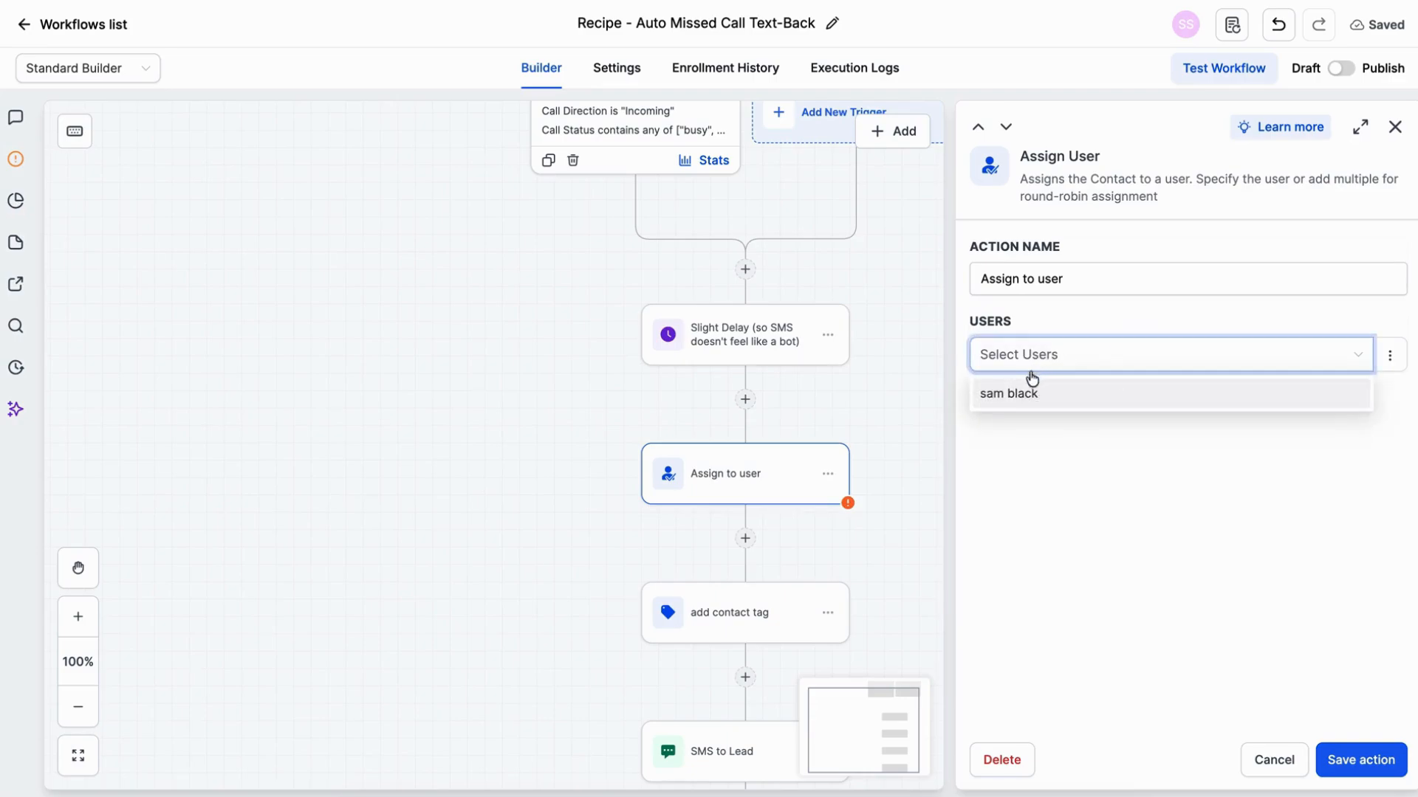
left_click(1016, 394)
left_click(1058, 465)
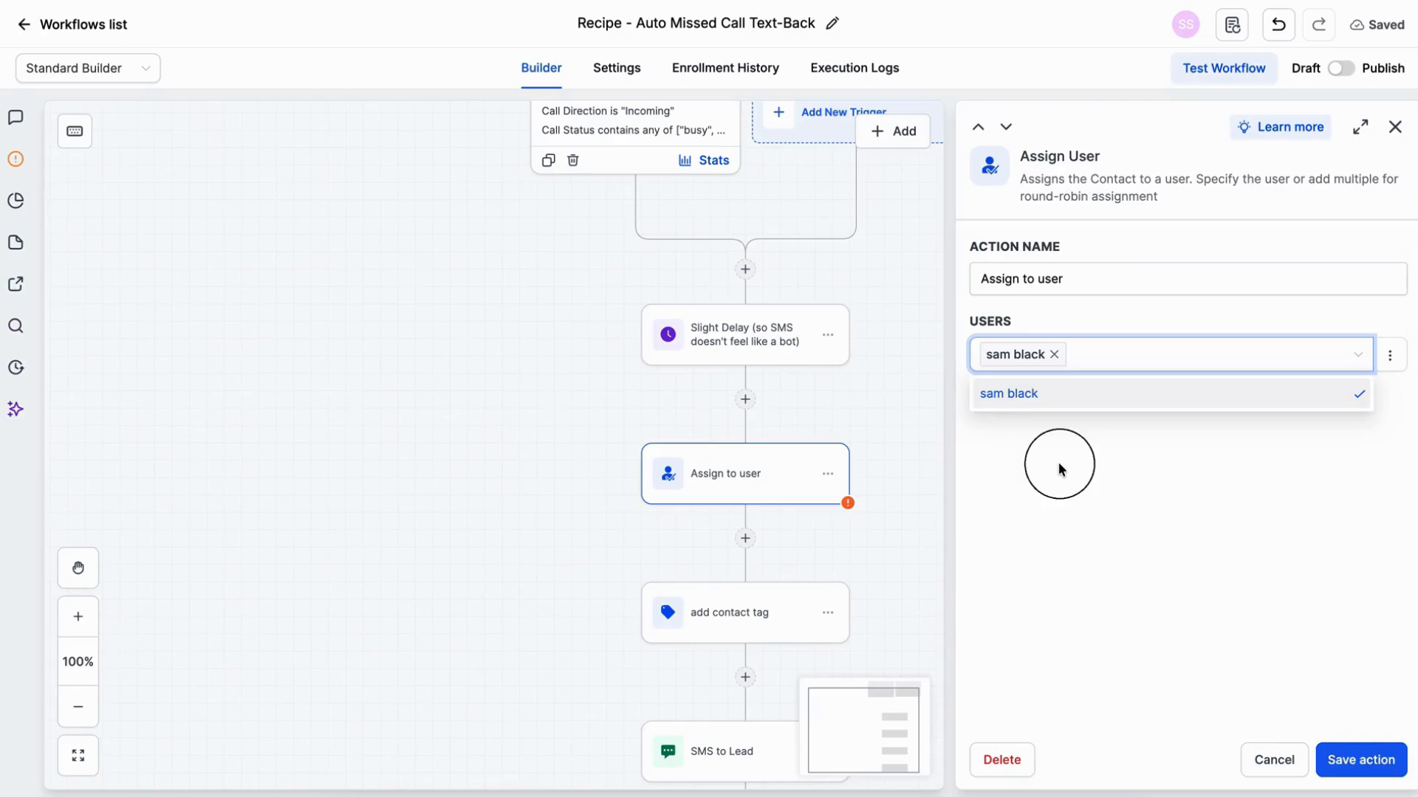
left_click(1372, 765)
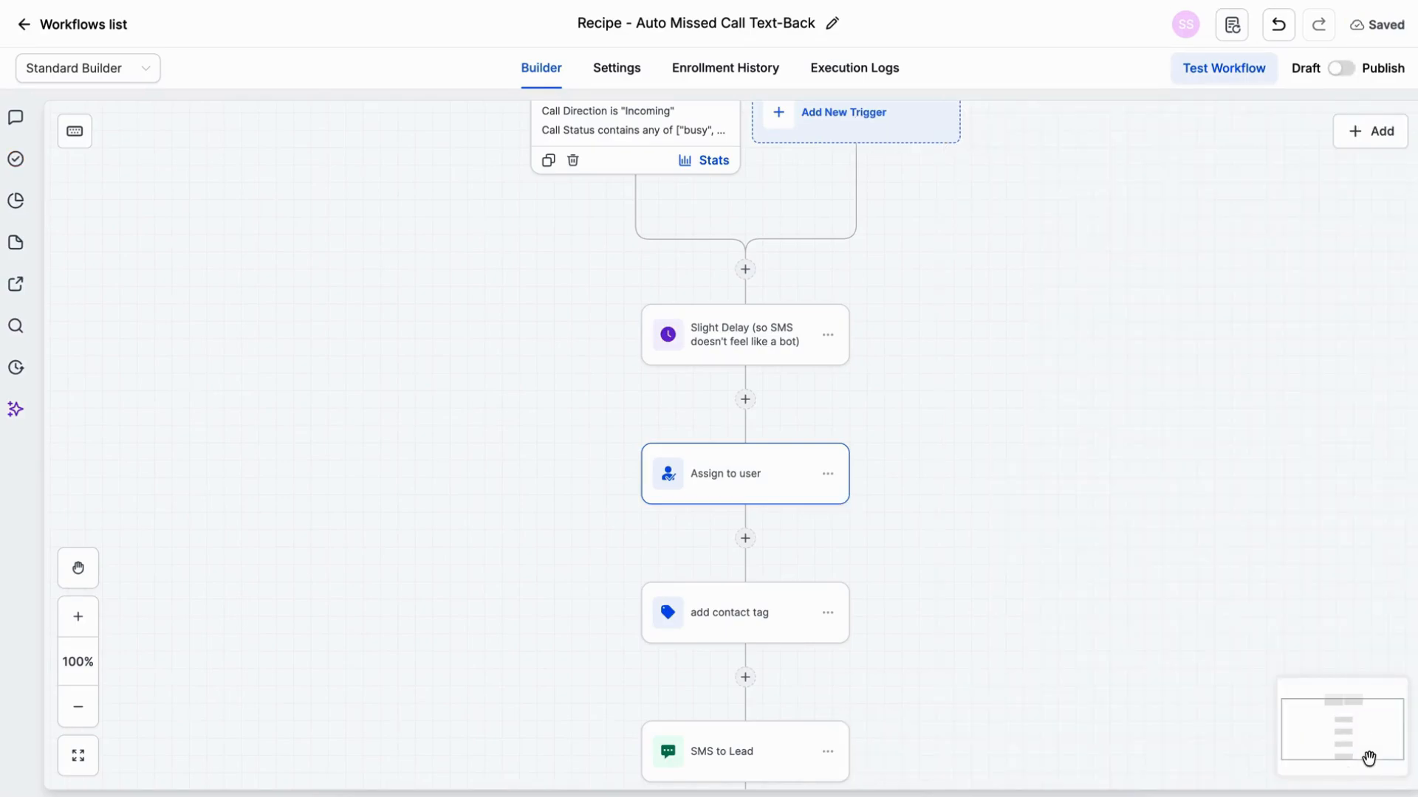
Step: Review the add contact tag action with its missed-call tag and save the action
scroll(1060, 663, "down", 2)
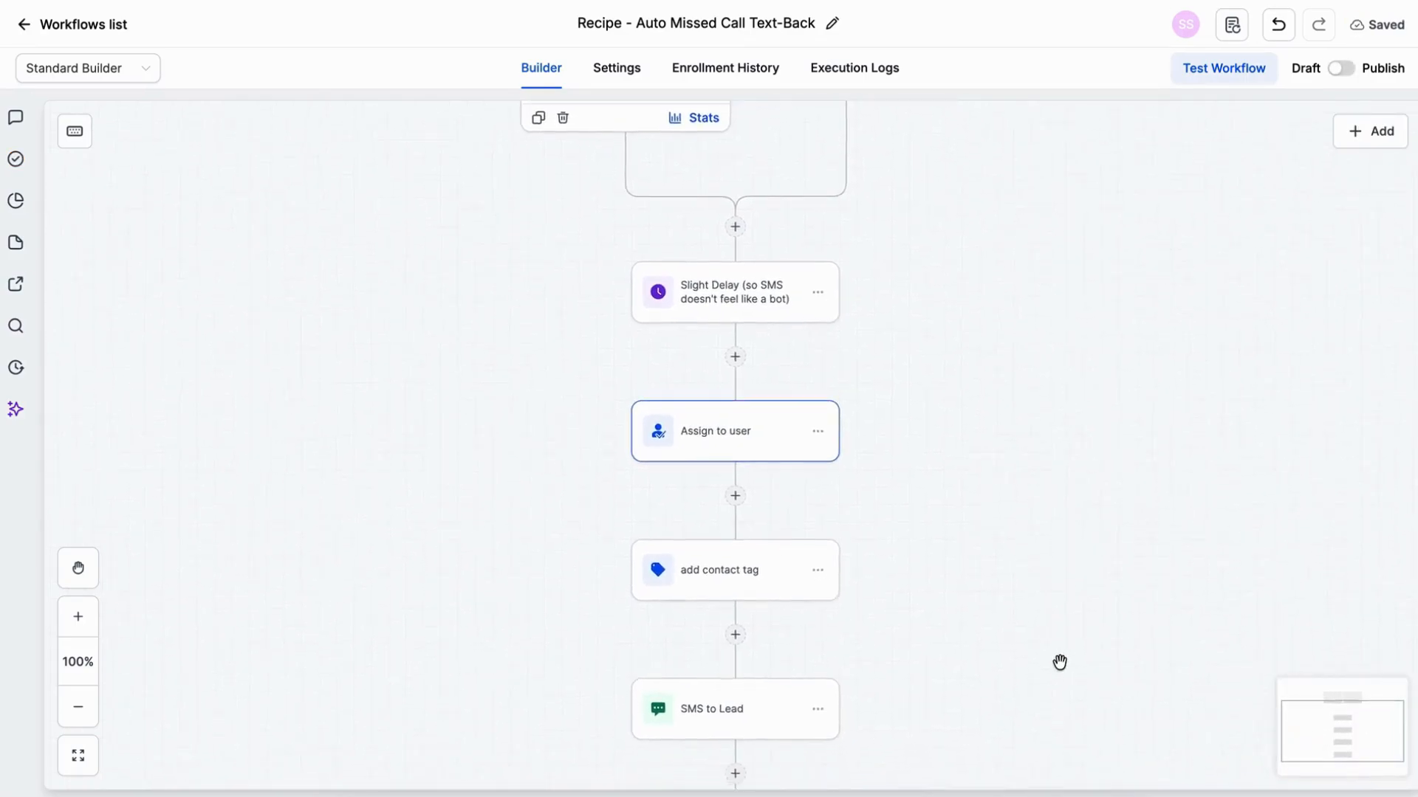
scroll(1060, 662, "down", 3)
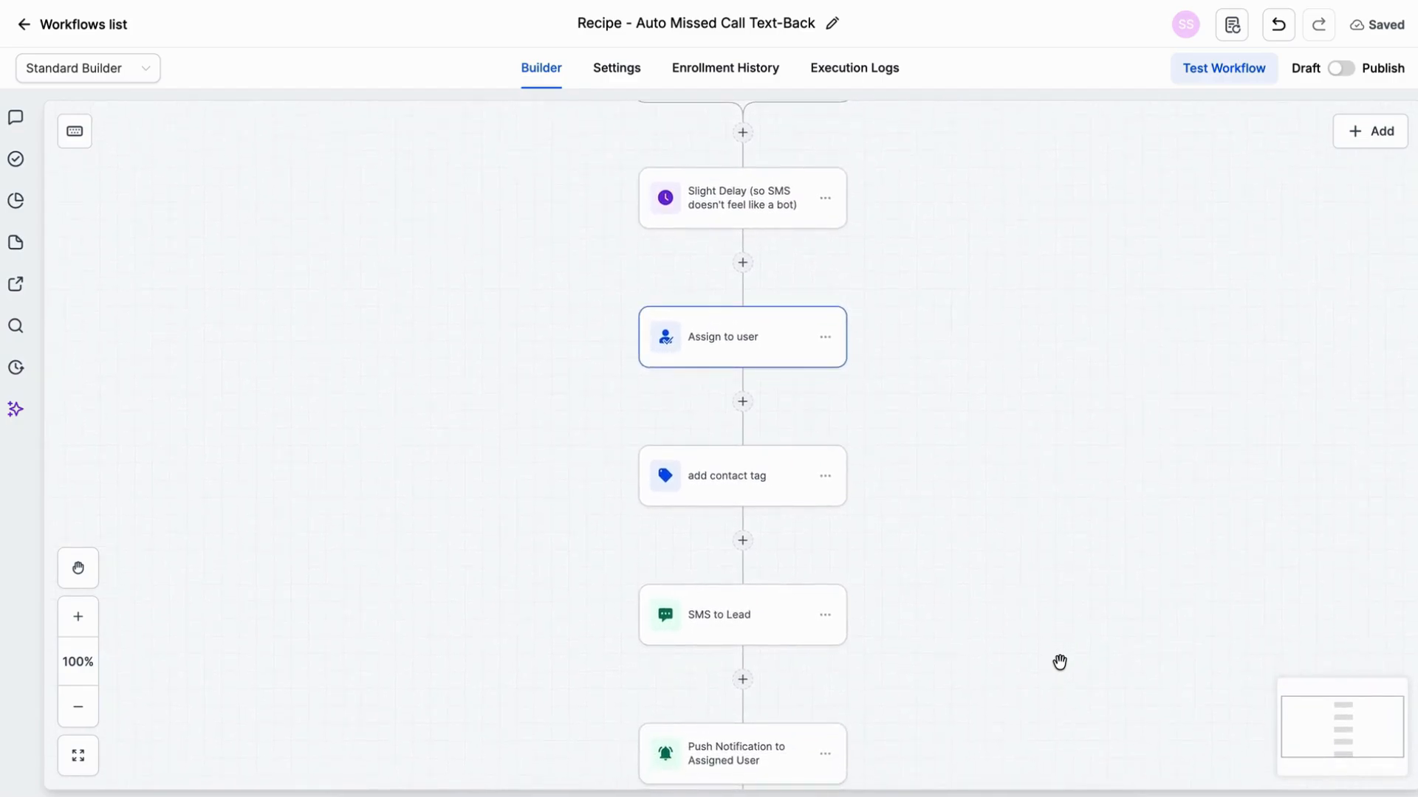
left_click(777, 448)
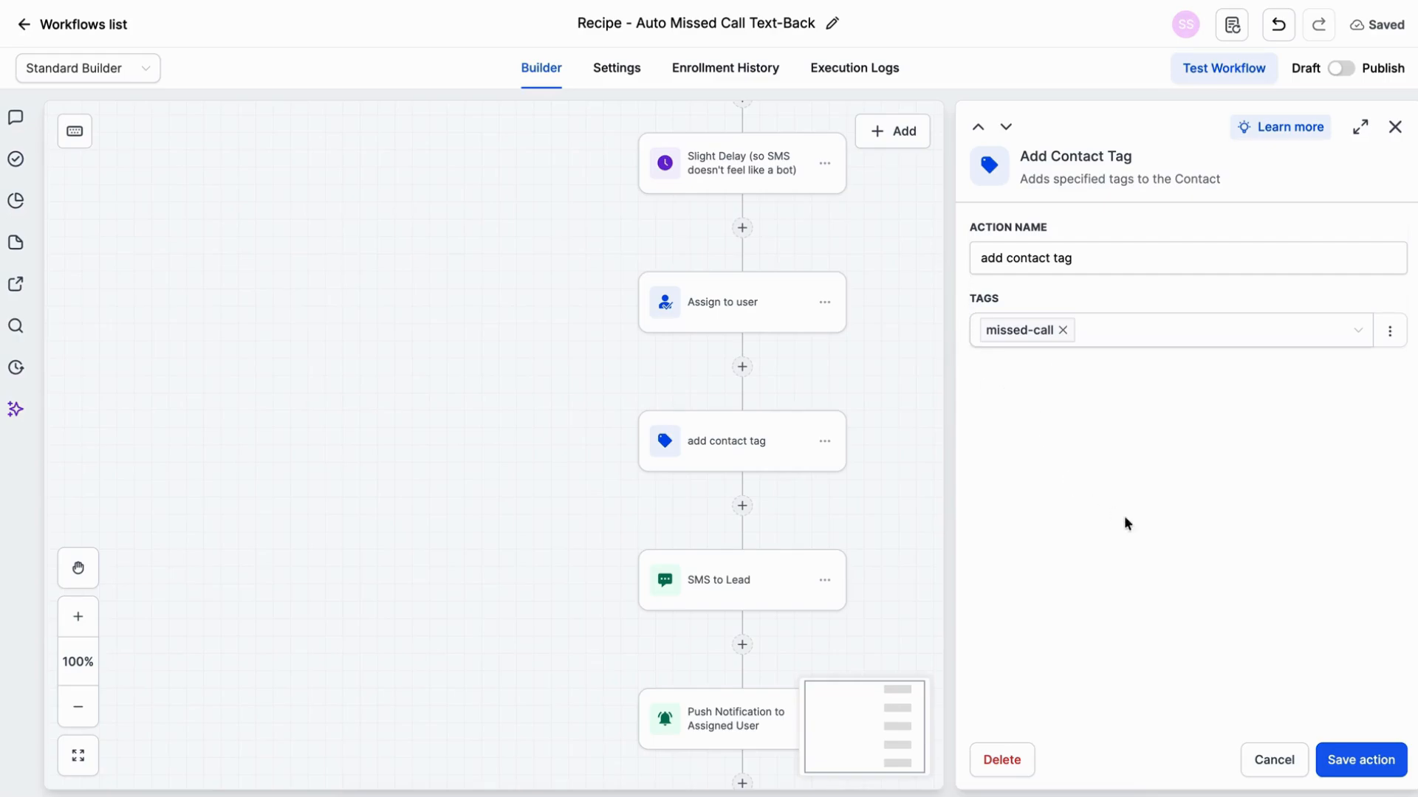
left_click(1379, 770)
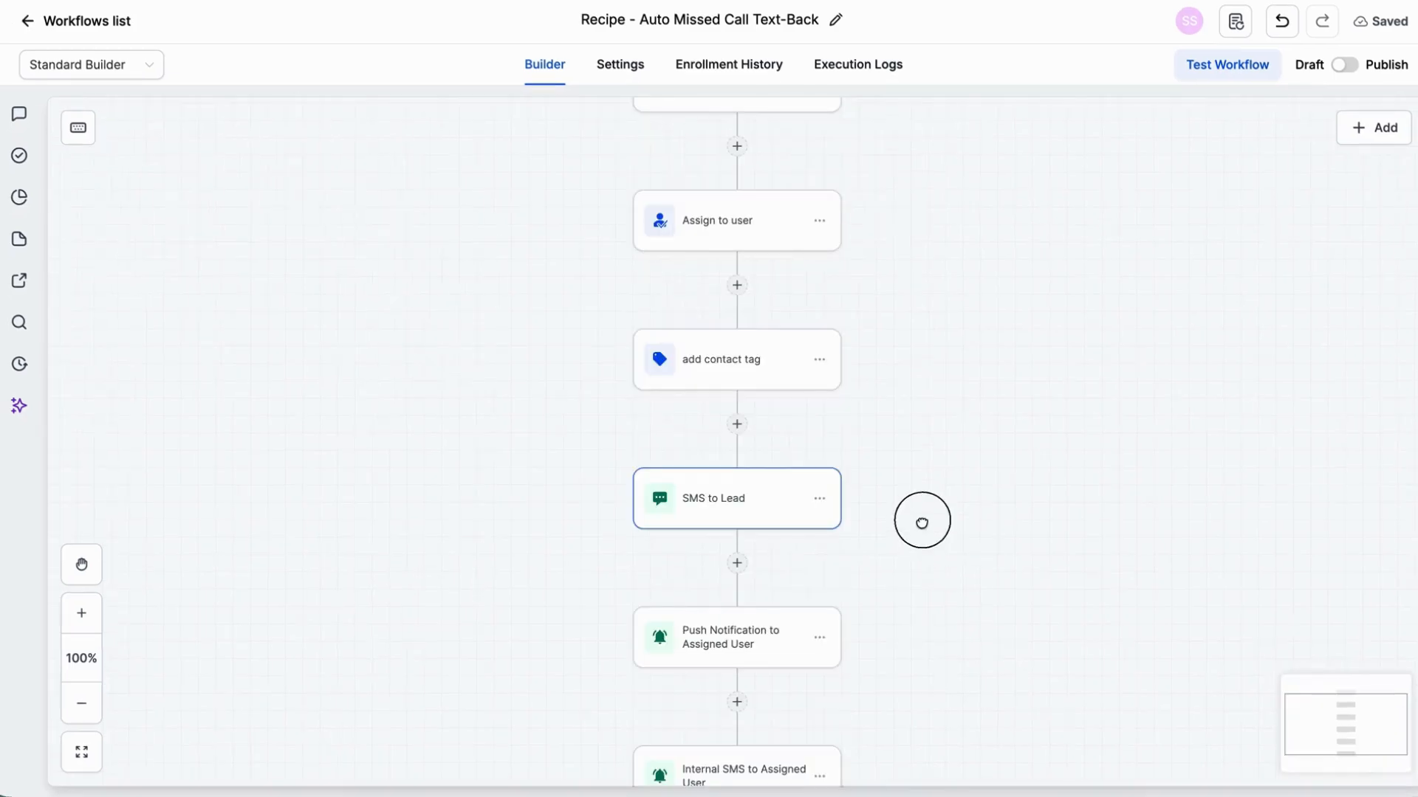
Step: Reword the SMS to Lead message in first person: "Sorry I missed your call - please let me know how I can help?"
left_click_drag(921, 523, 926, 452)
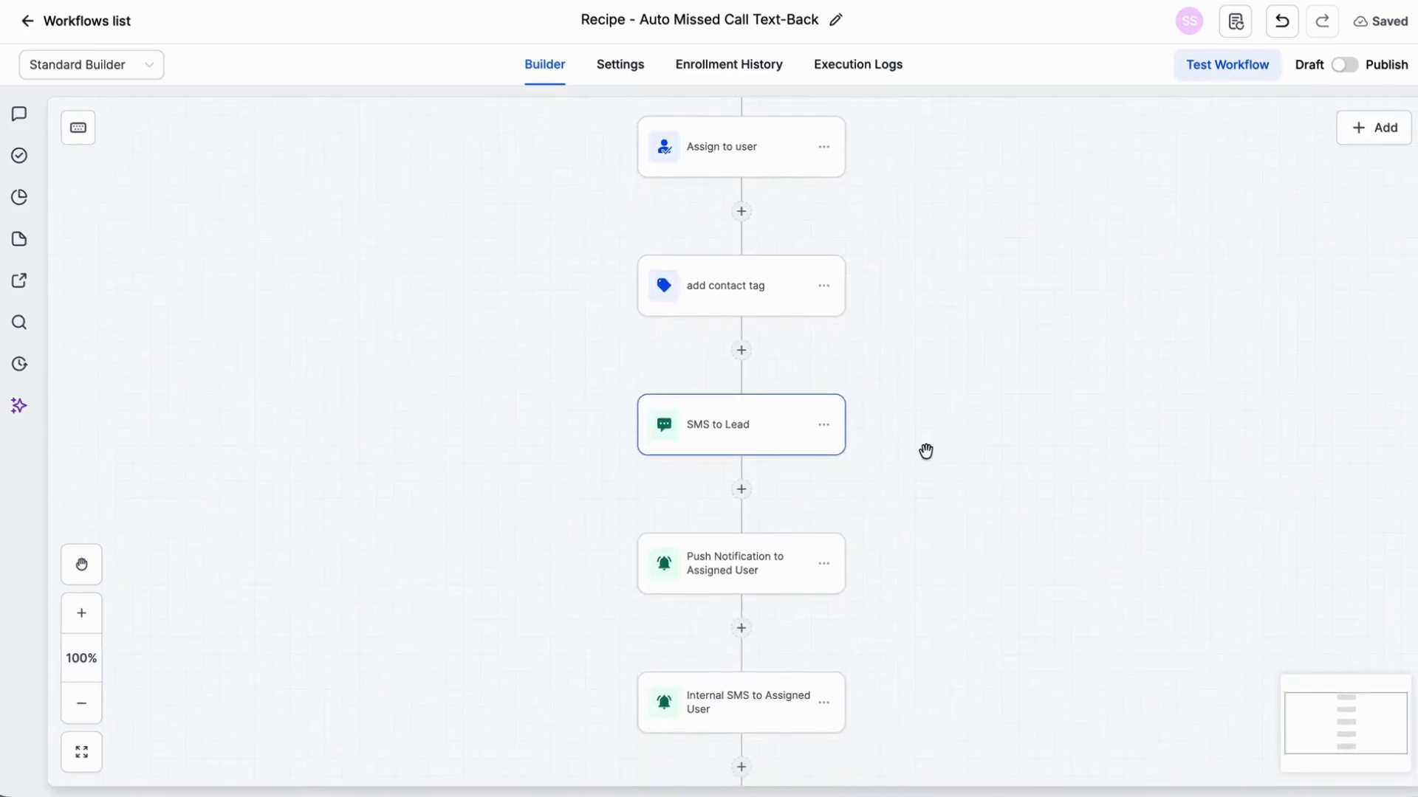
left_click(751, 427)
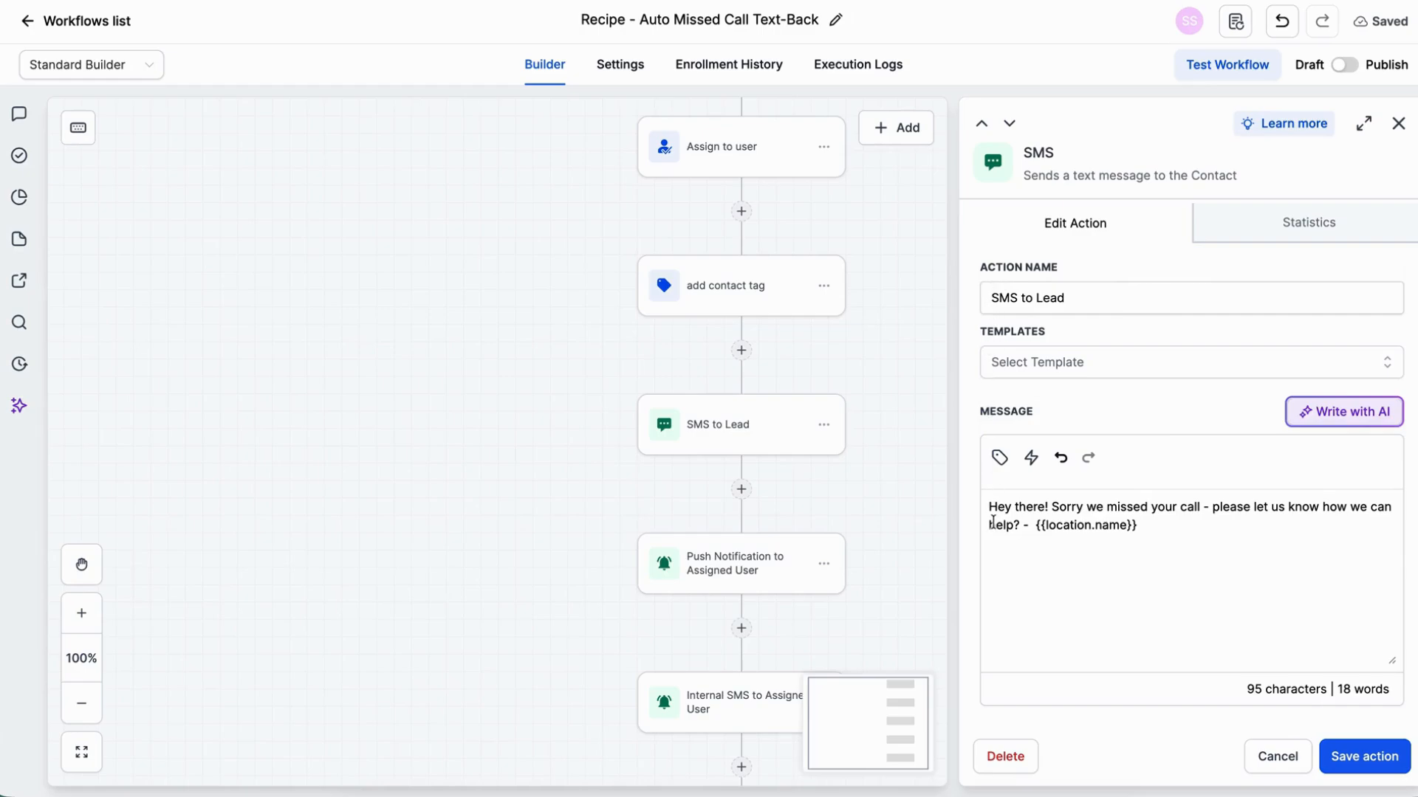
left_click(1100, 507)
double_click(1090, 507)
type("I")
left_click_drag(1257, 508, 1269, 506)
type("me")
left_click(1352, 507)
key("BackSpace")
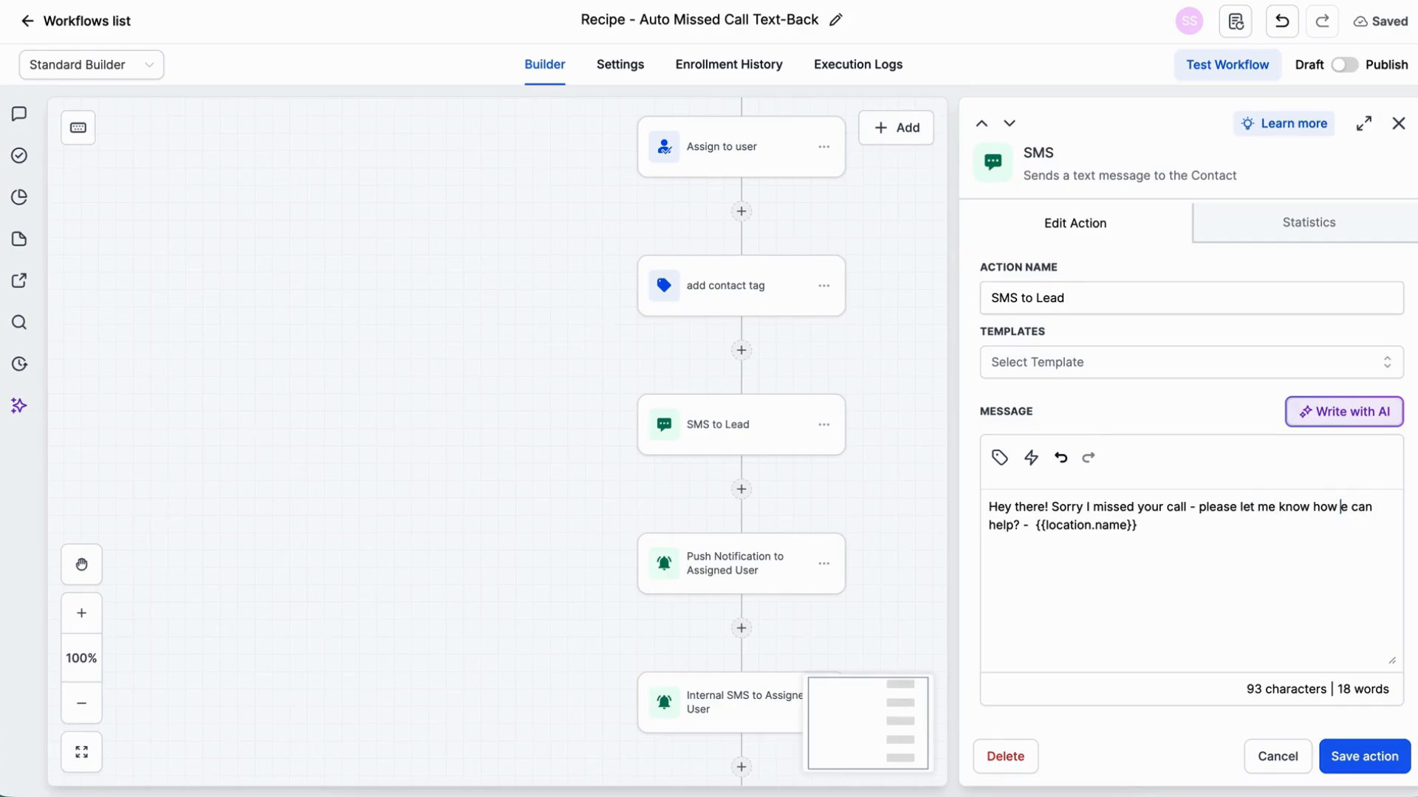
key("Delete")
type("I")
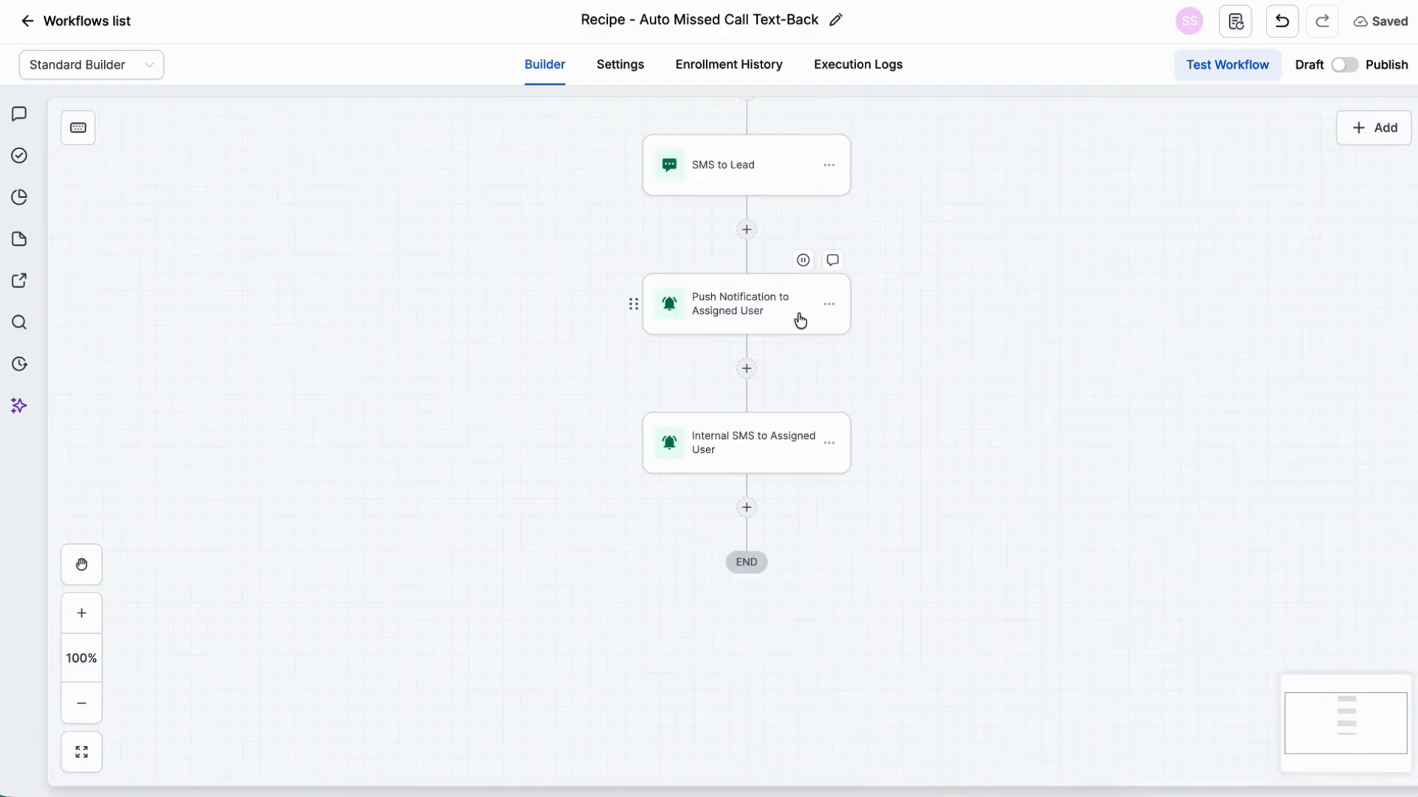
Step: Save the Push Notification to Assigned User action, and save the Internal SMS action with Assigned User as its recipient type
left_click(798, 319)
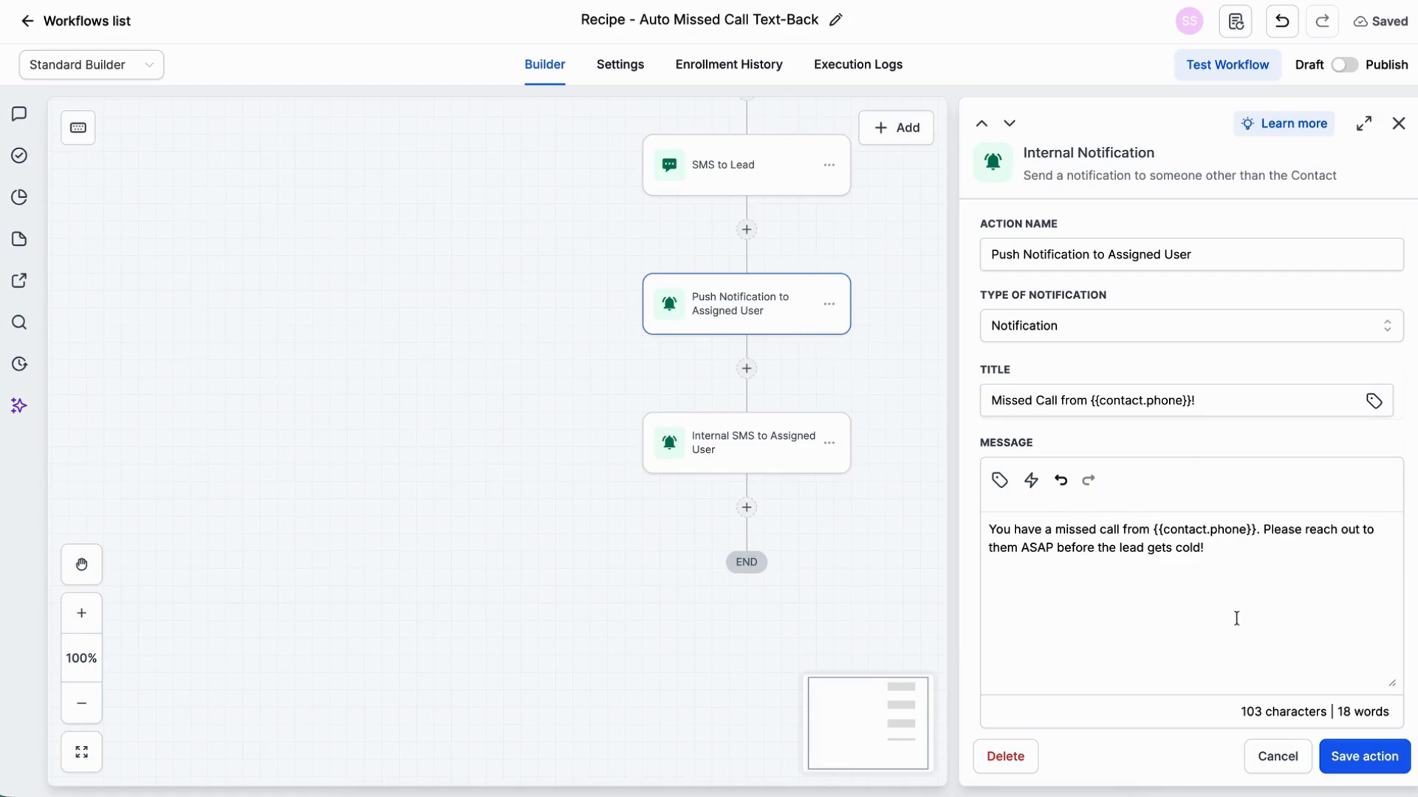
left_click(1349, 758)
left_click(768, 449)
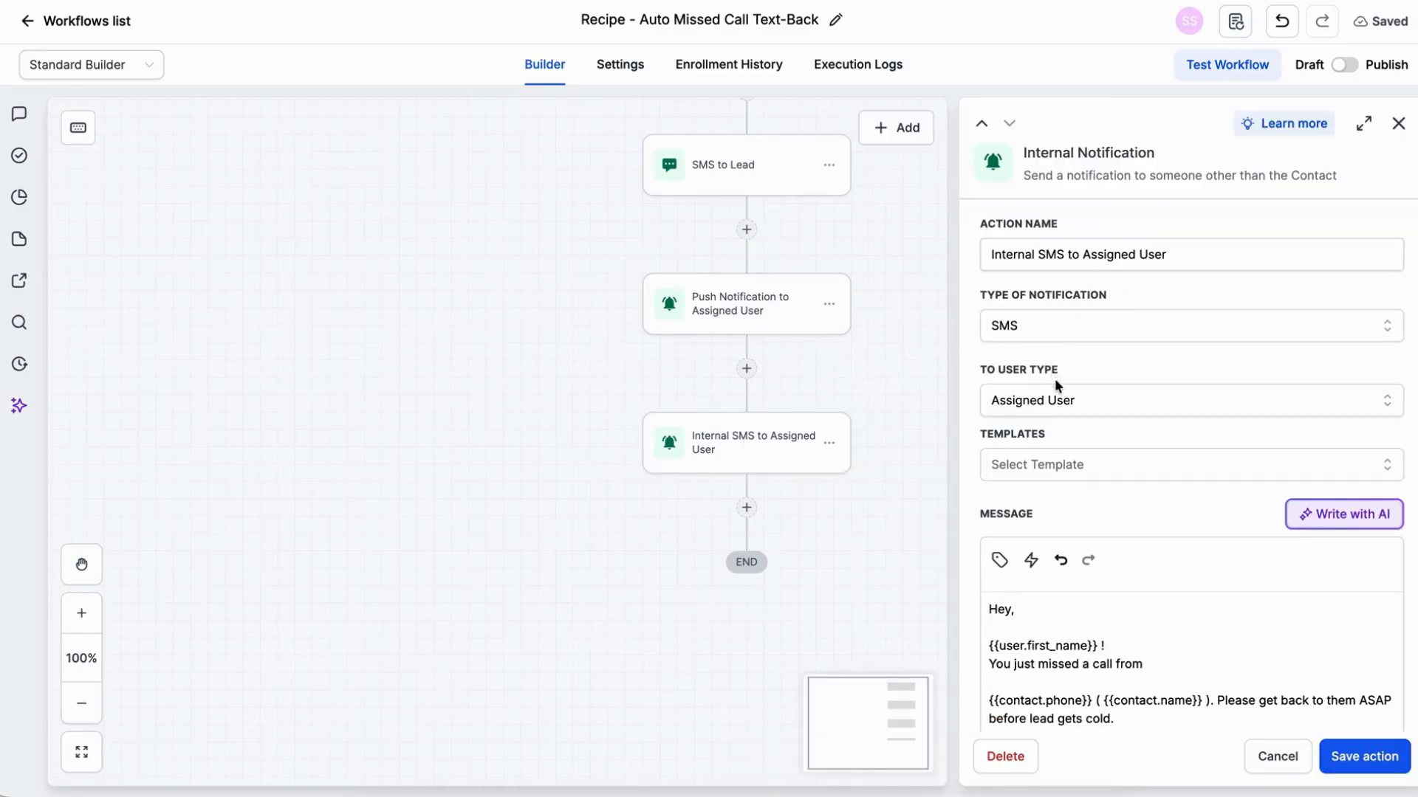
left_click(1069, 400)
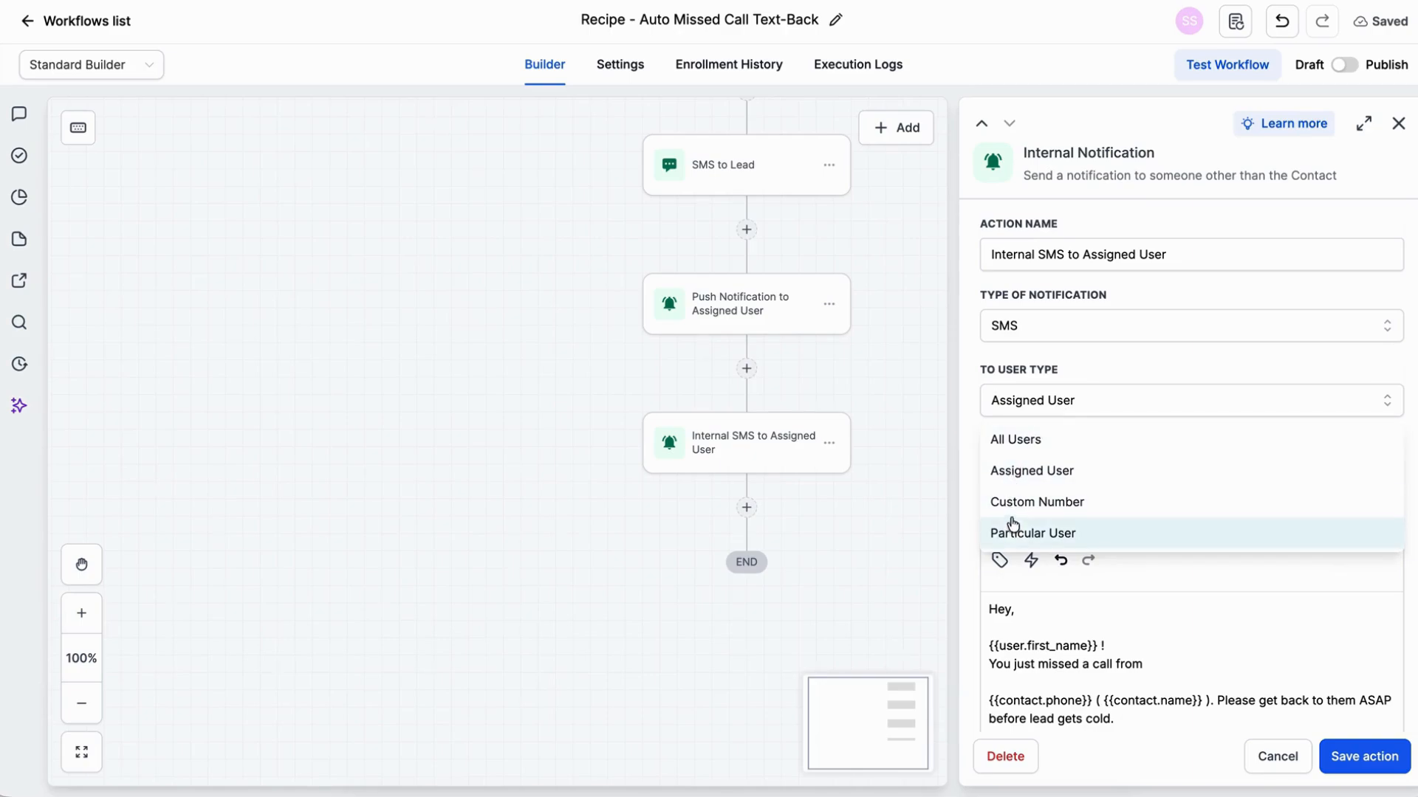
left_click(1018, 472)
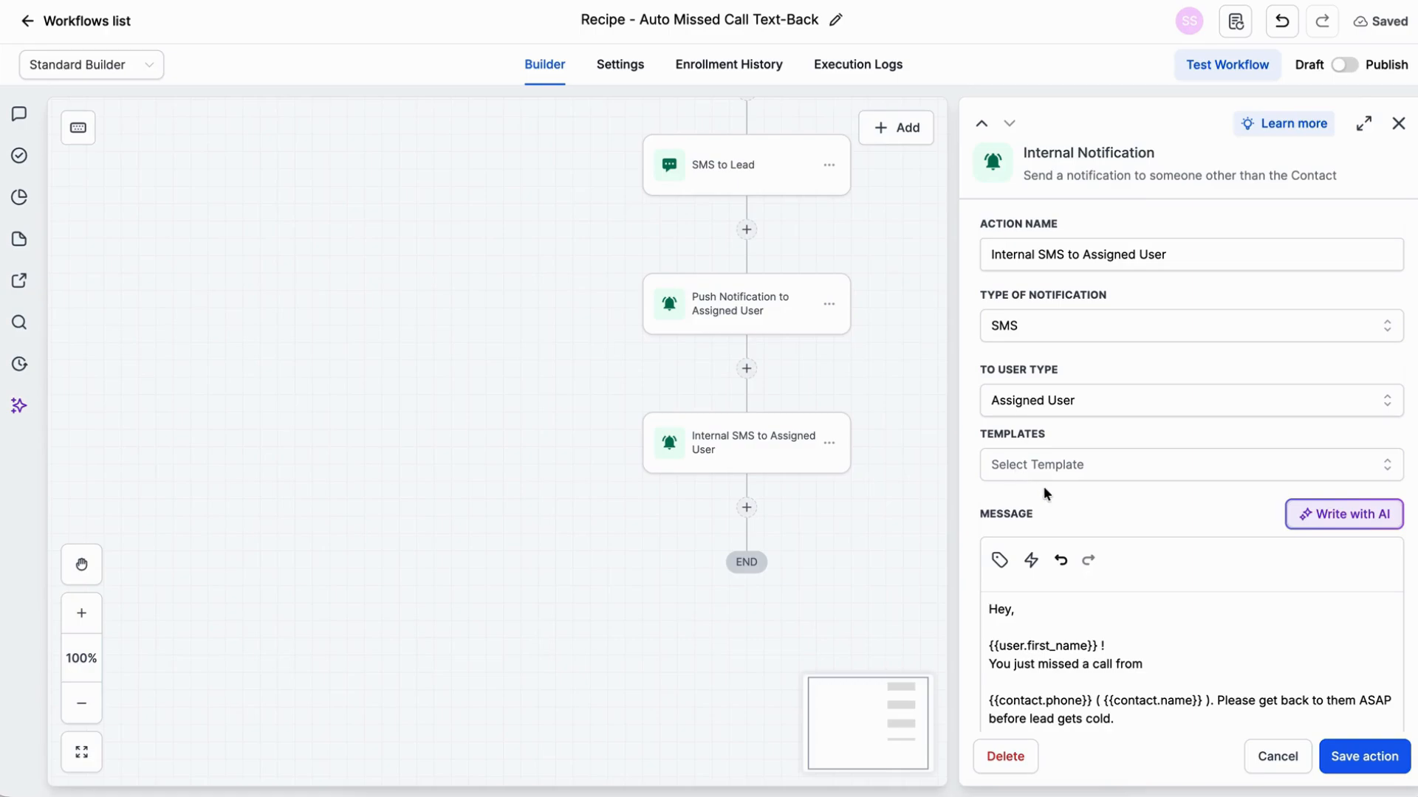
scroll(1061, 624, "down", 2)
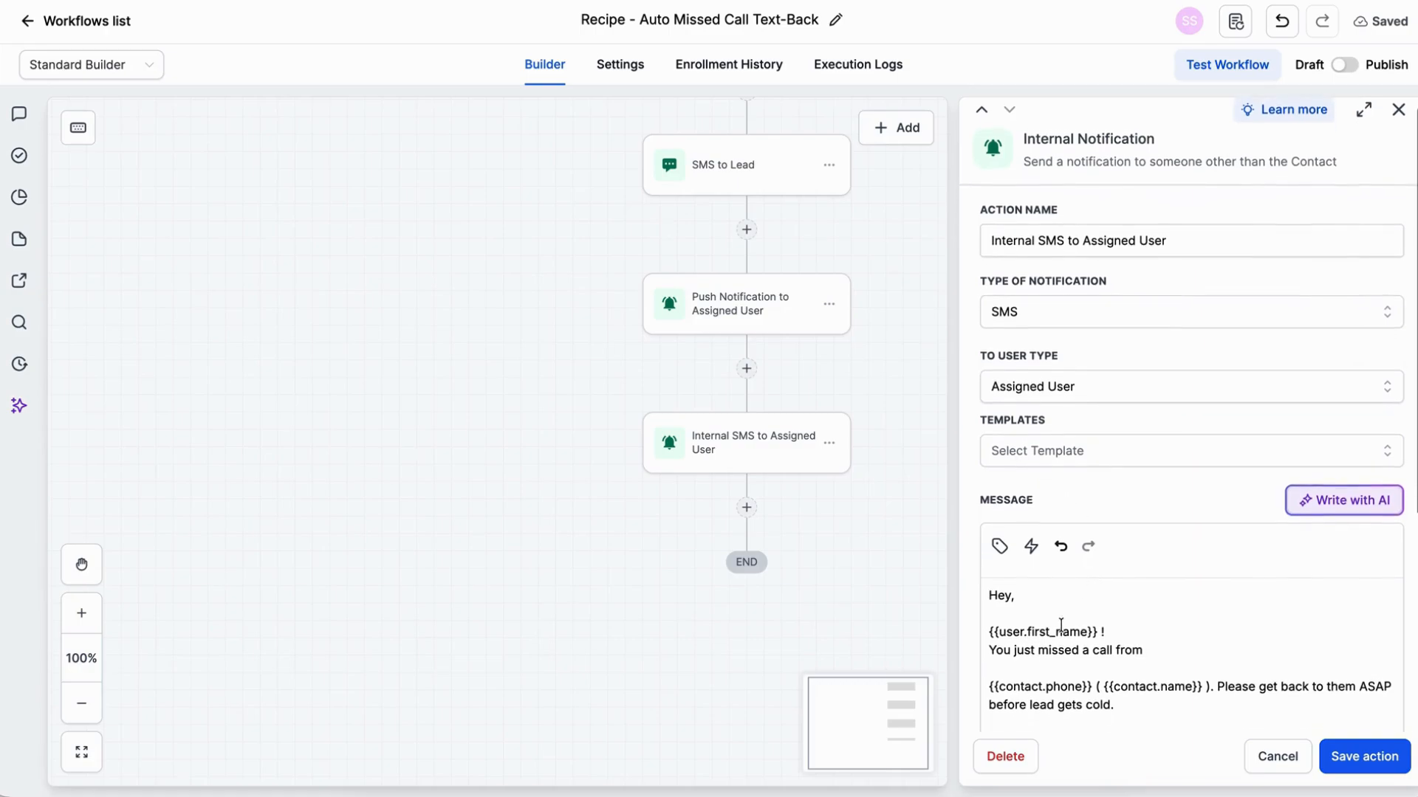
scroll(1061, 624, "down", 2)
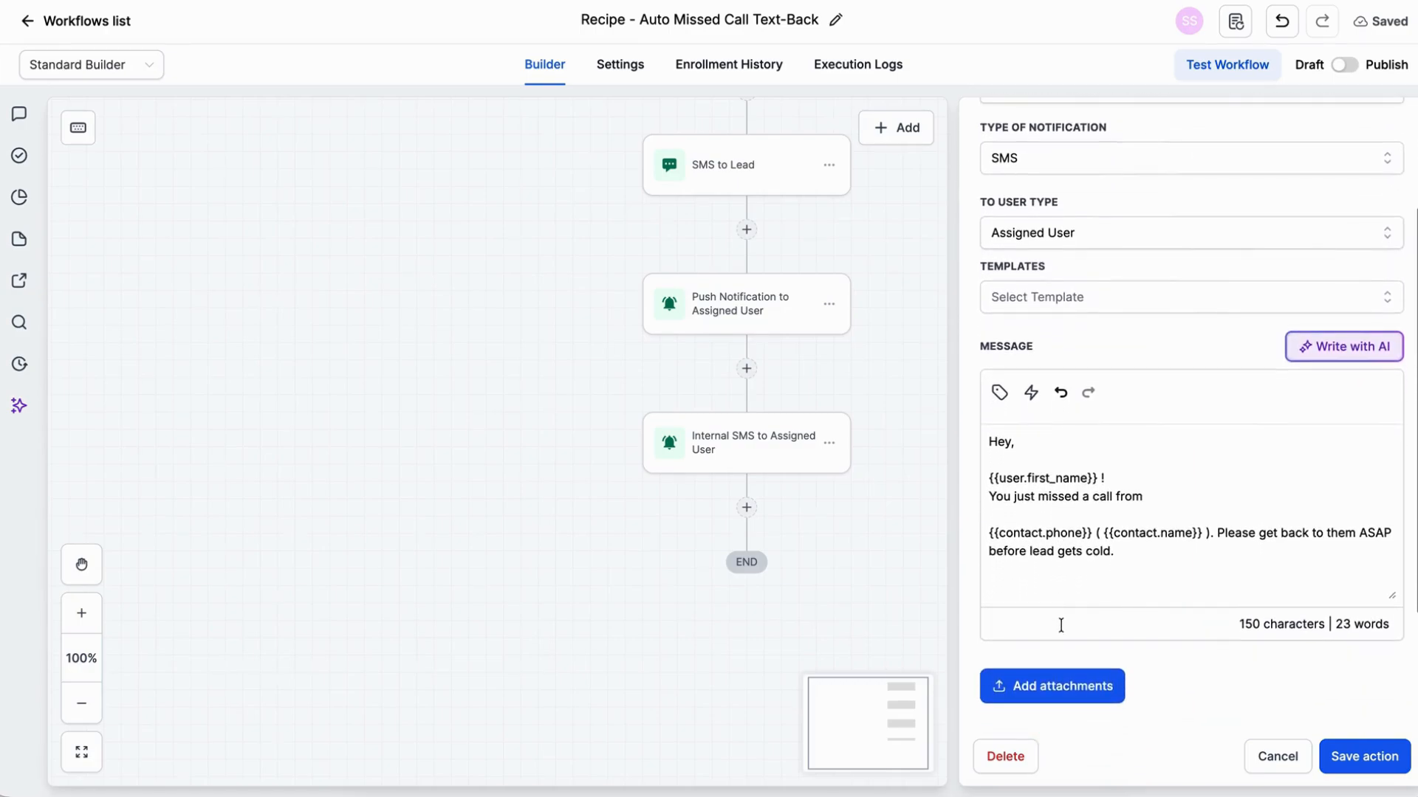
scroll(1061, 626, "down", 1)
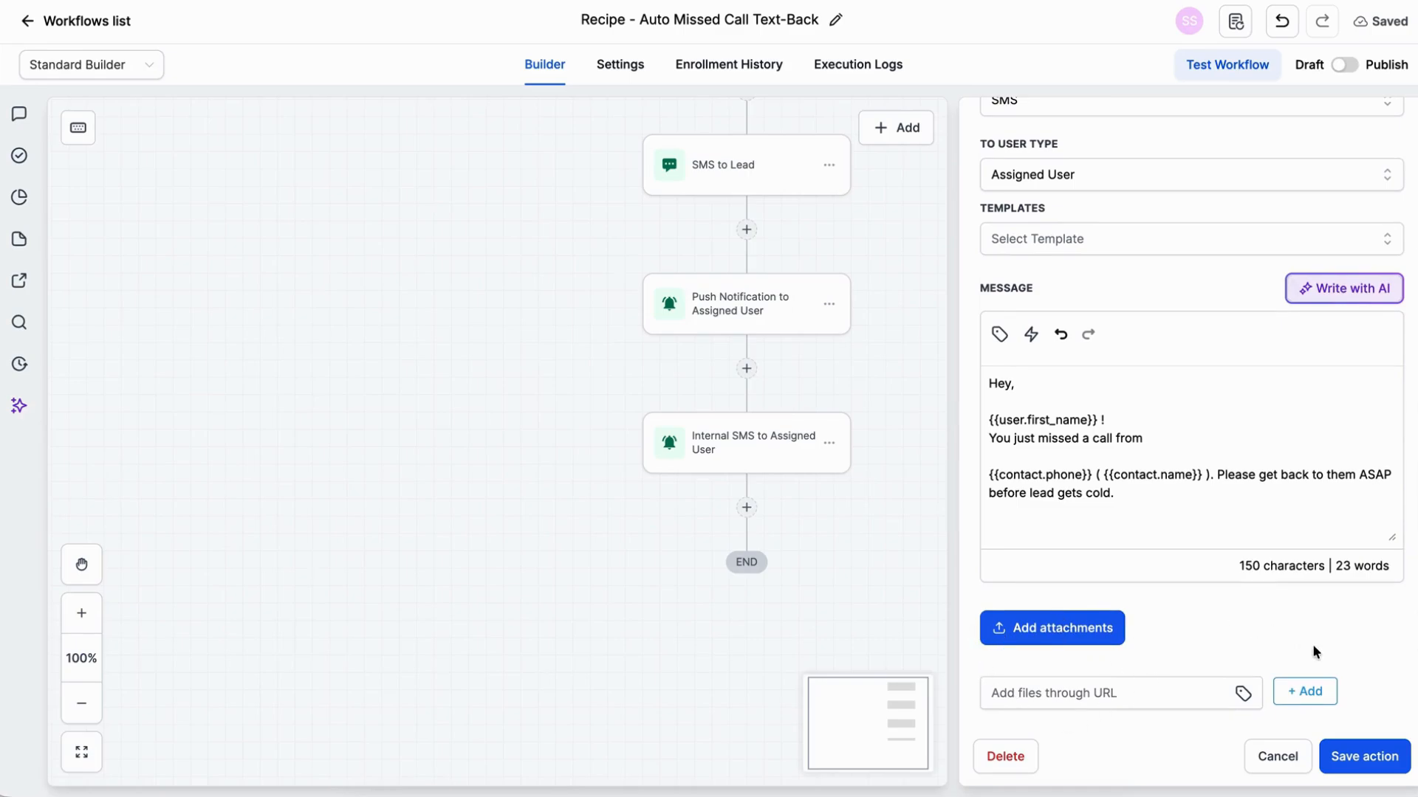
left_click(1365, 757)
Step: Set up a test run of the workflow and select the test contact for it
left_click_drag(972, 370, 976, 648)
left_click_drag(963, 580, 959, 795)
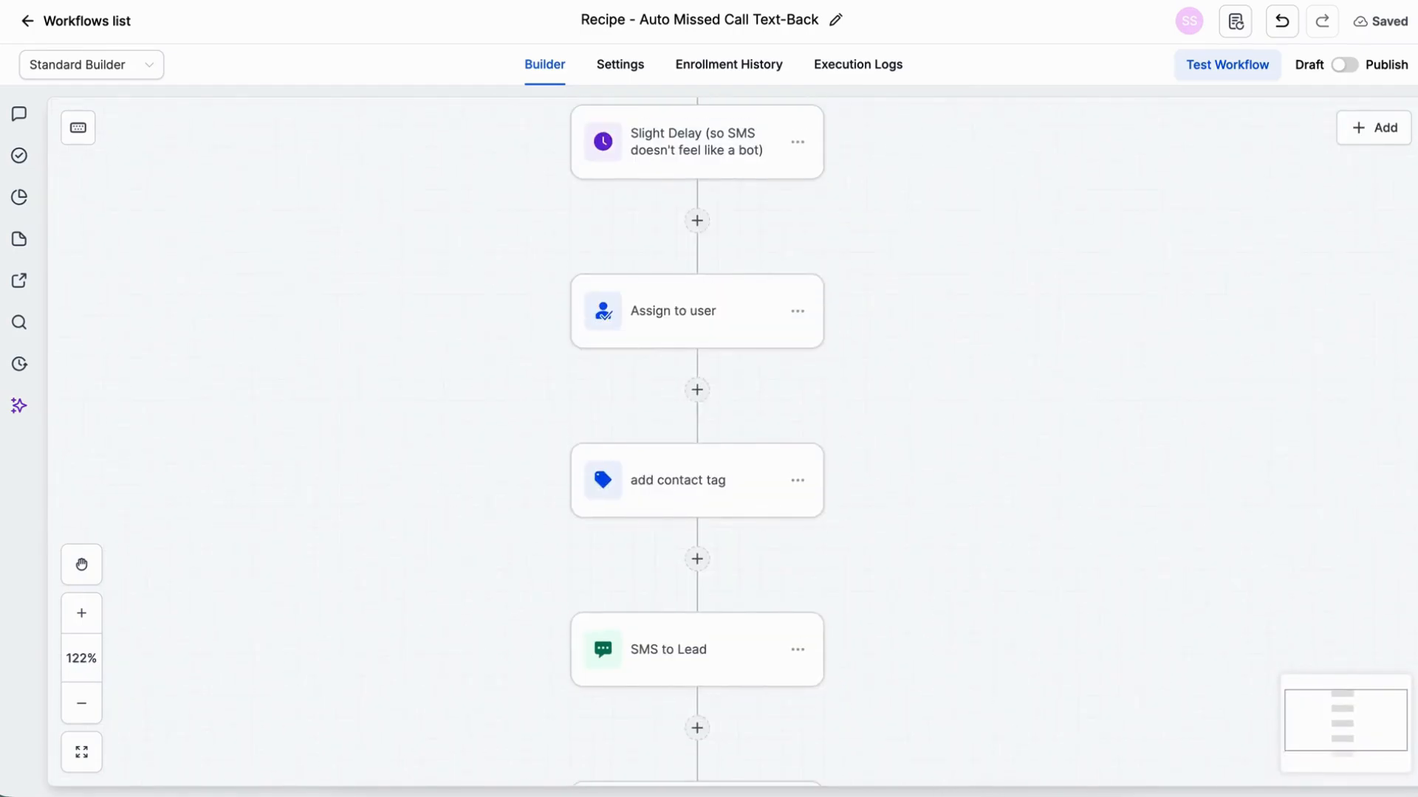
left_click_drag(981, 337, 981, 772)
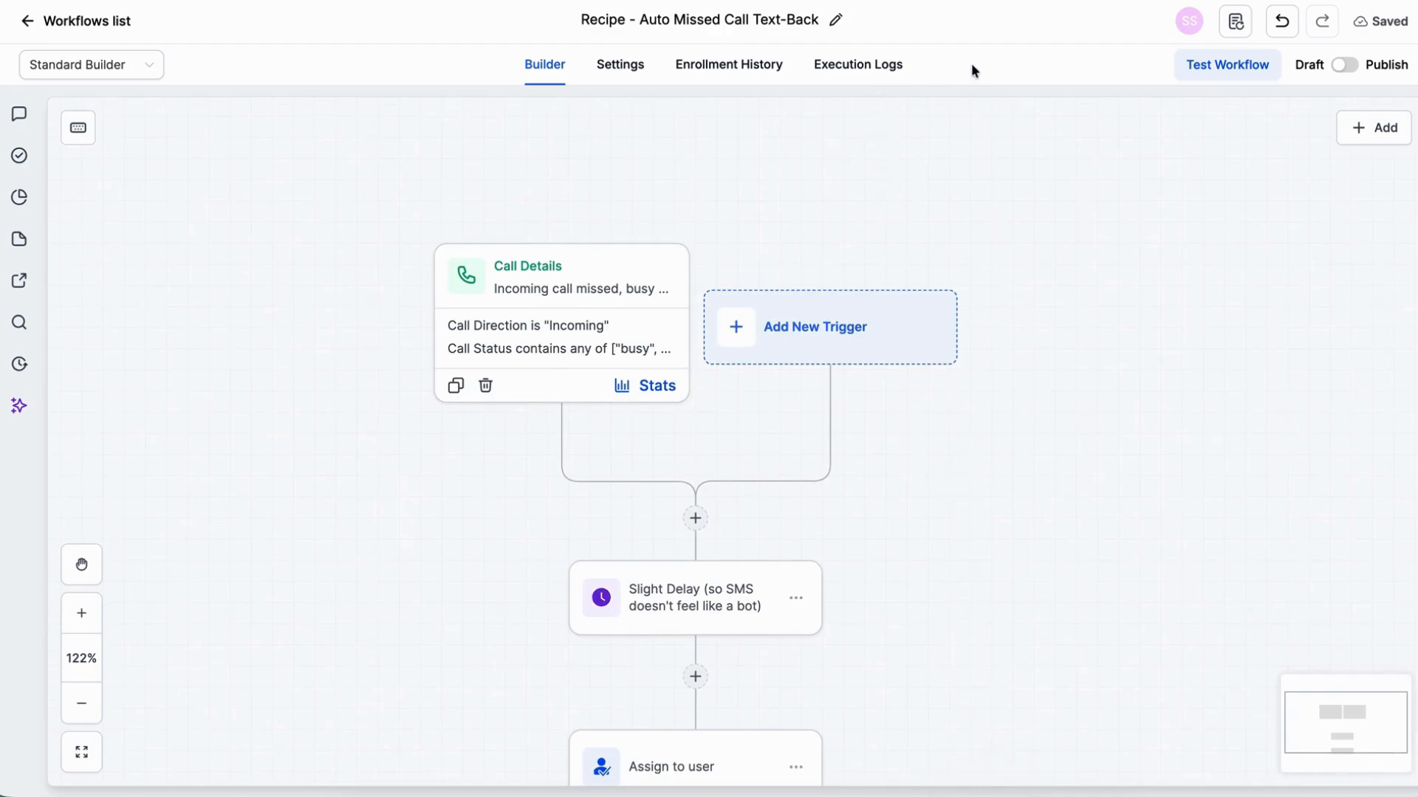
left_click(1250, 70)
left_click(1163, 225)
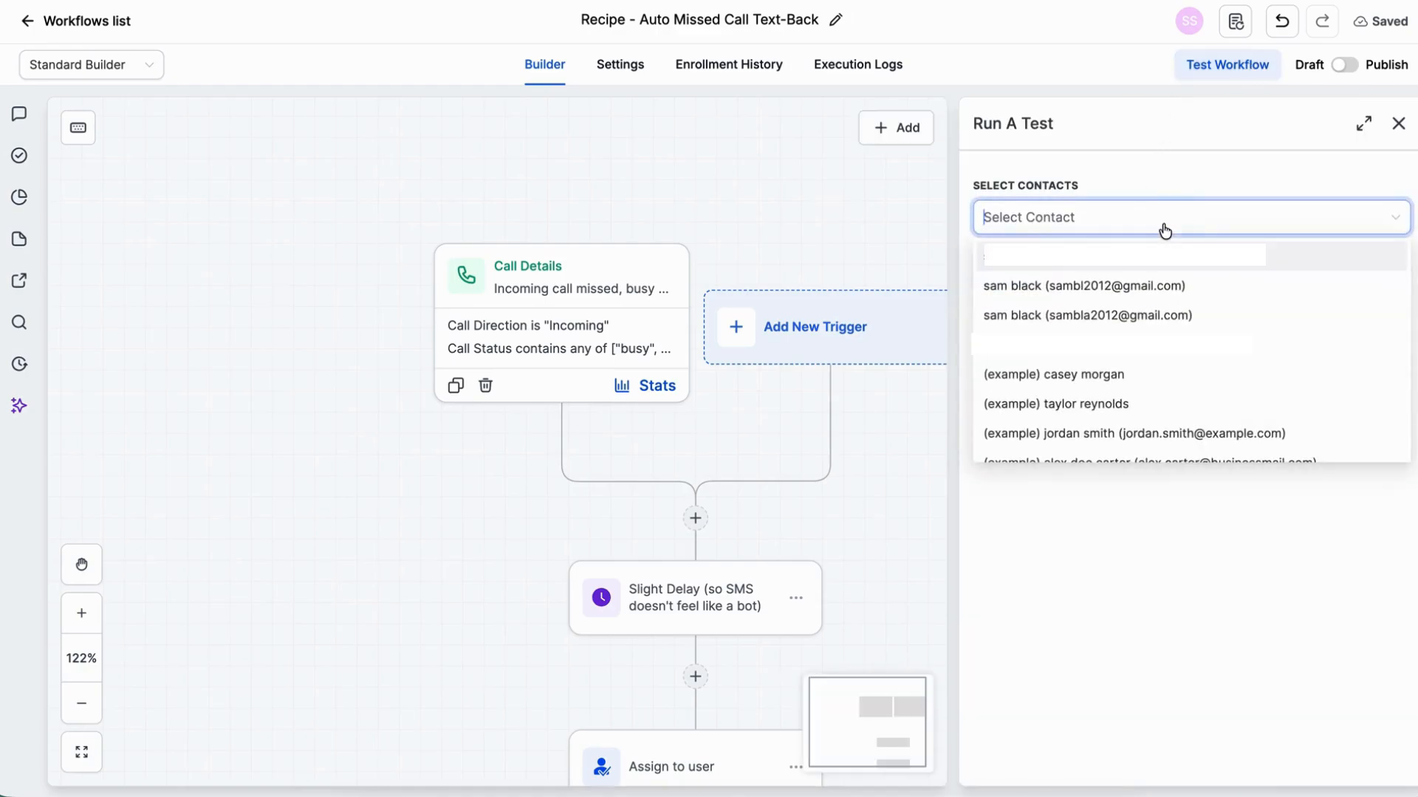
left_click(1048, 287)
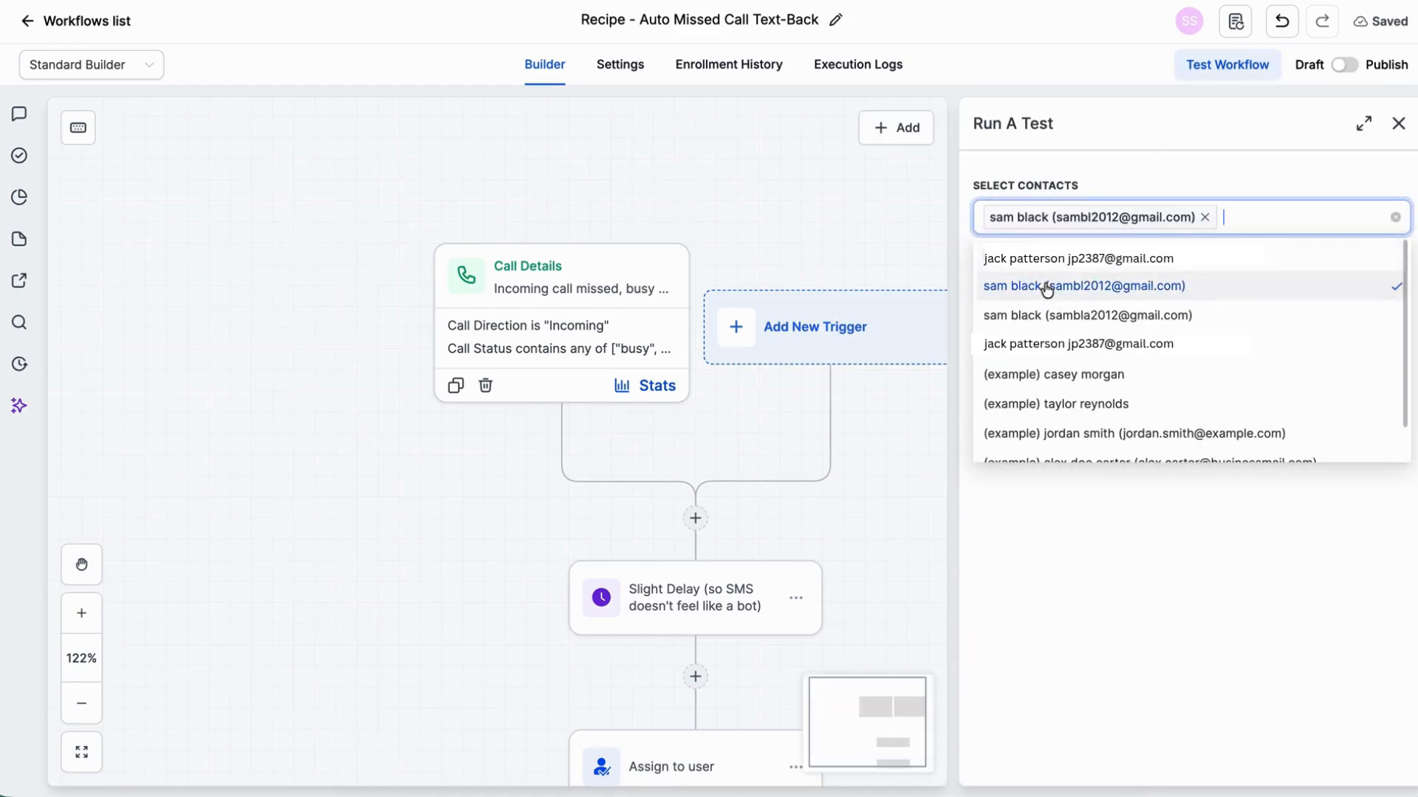
left_click(1049, 288)
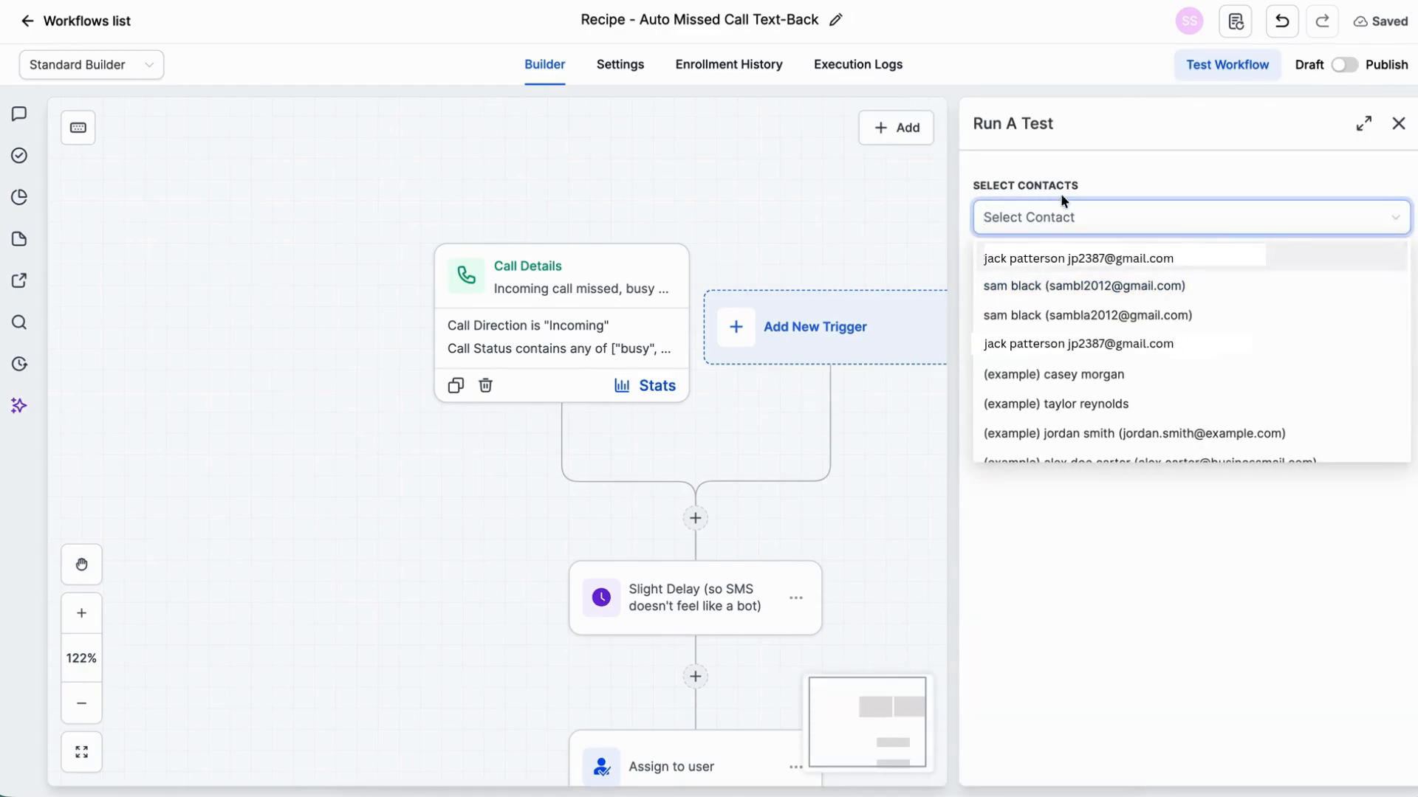
left_click(1022, 284)
left_click(1020, 523)
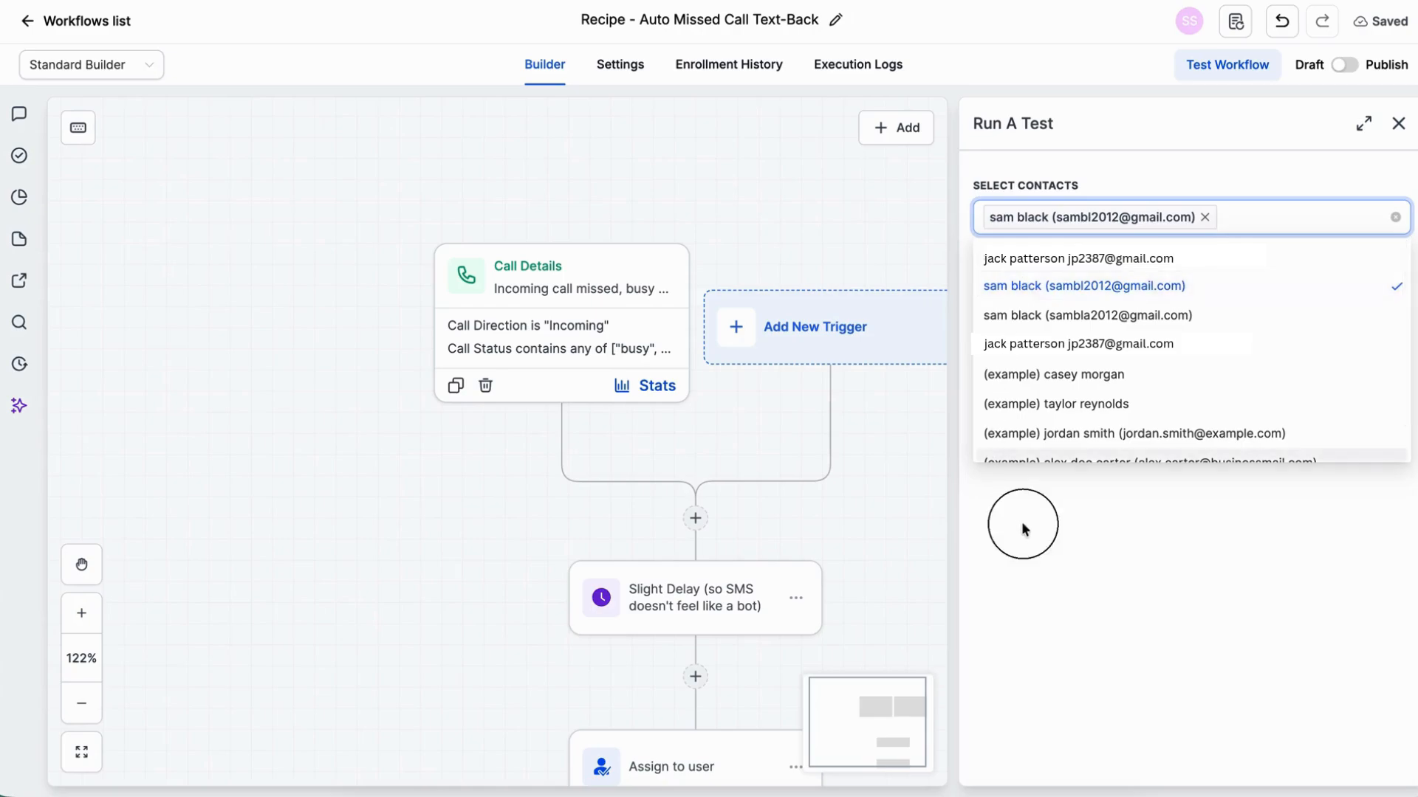
Step: Switch the workflow from draft to published, save it, and run the test for the selected contact
left_click(1346, 65)
left_click(1382, 31)
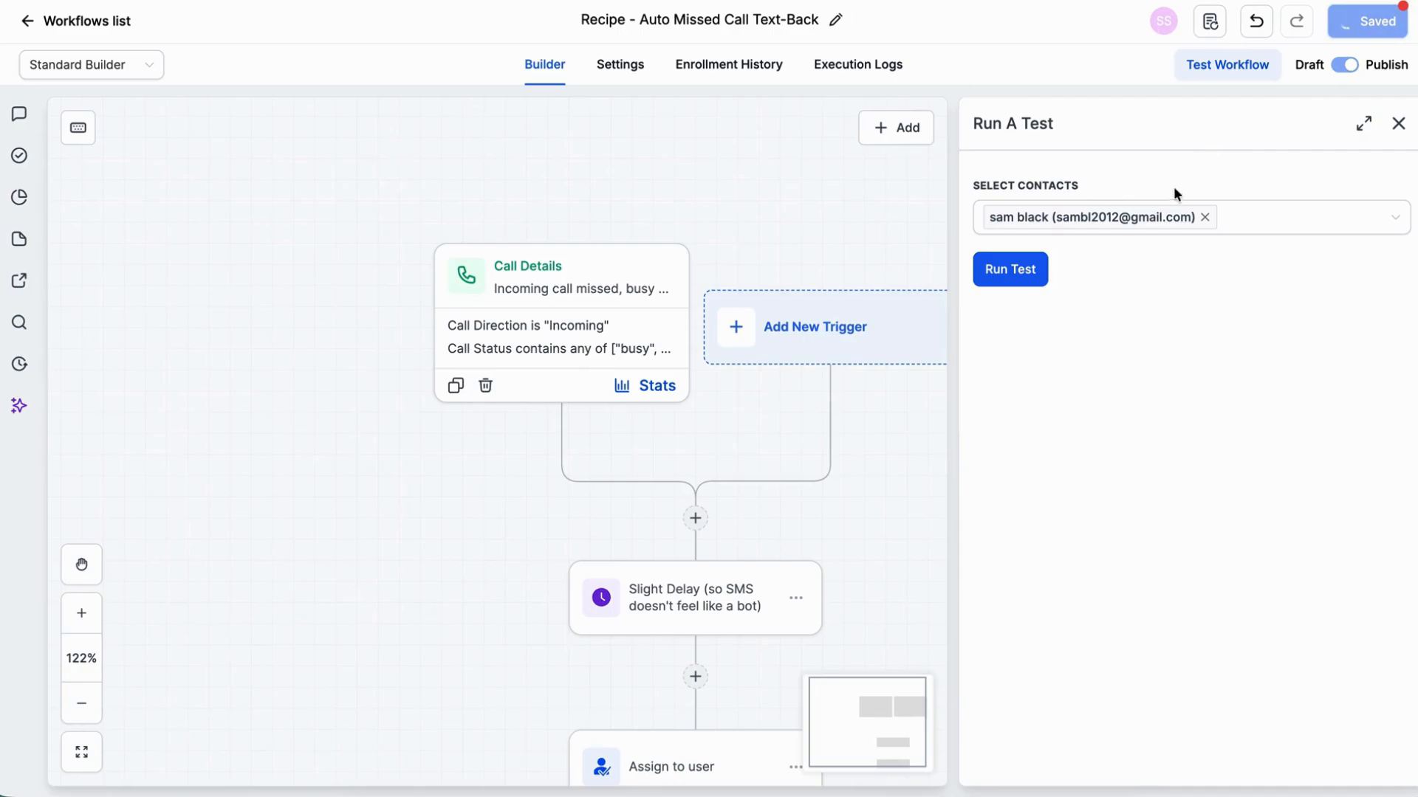
left_click(1022, 272)
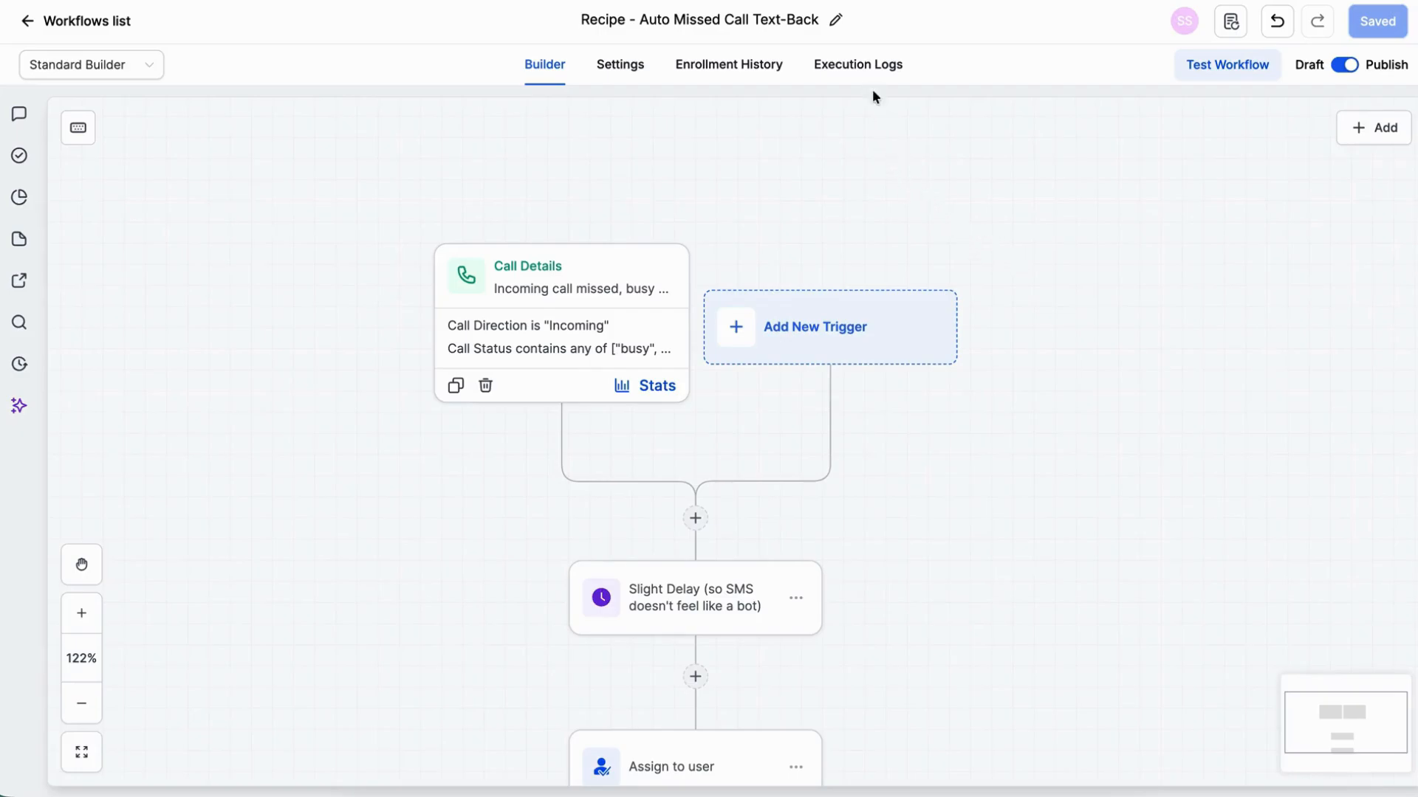
Step: Check the workflow's execution logs and refresh them to review the status of each tested action
left_click(866, 68)
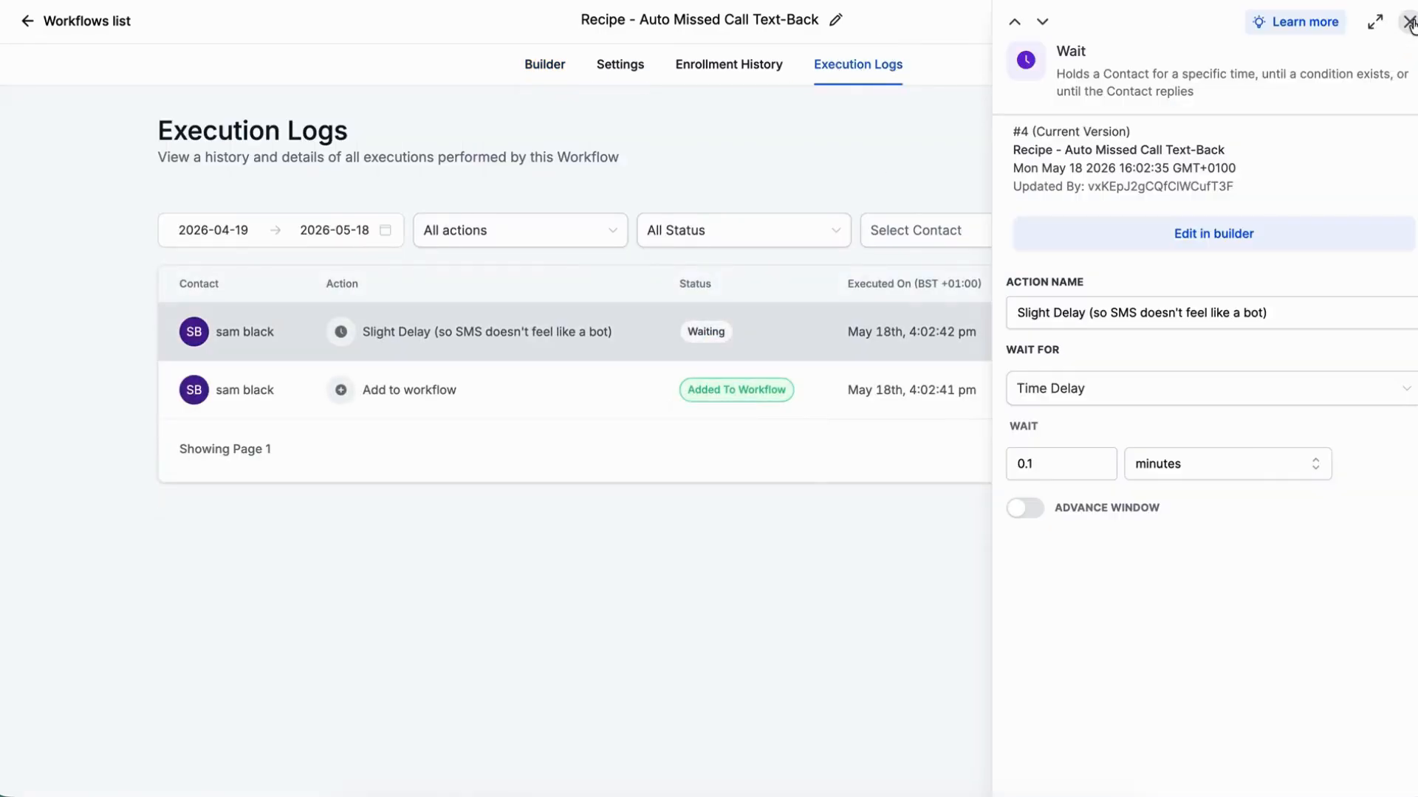
left_click(1410, 23)
left_click(1227, 231)
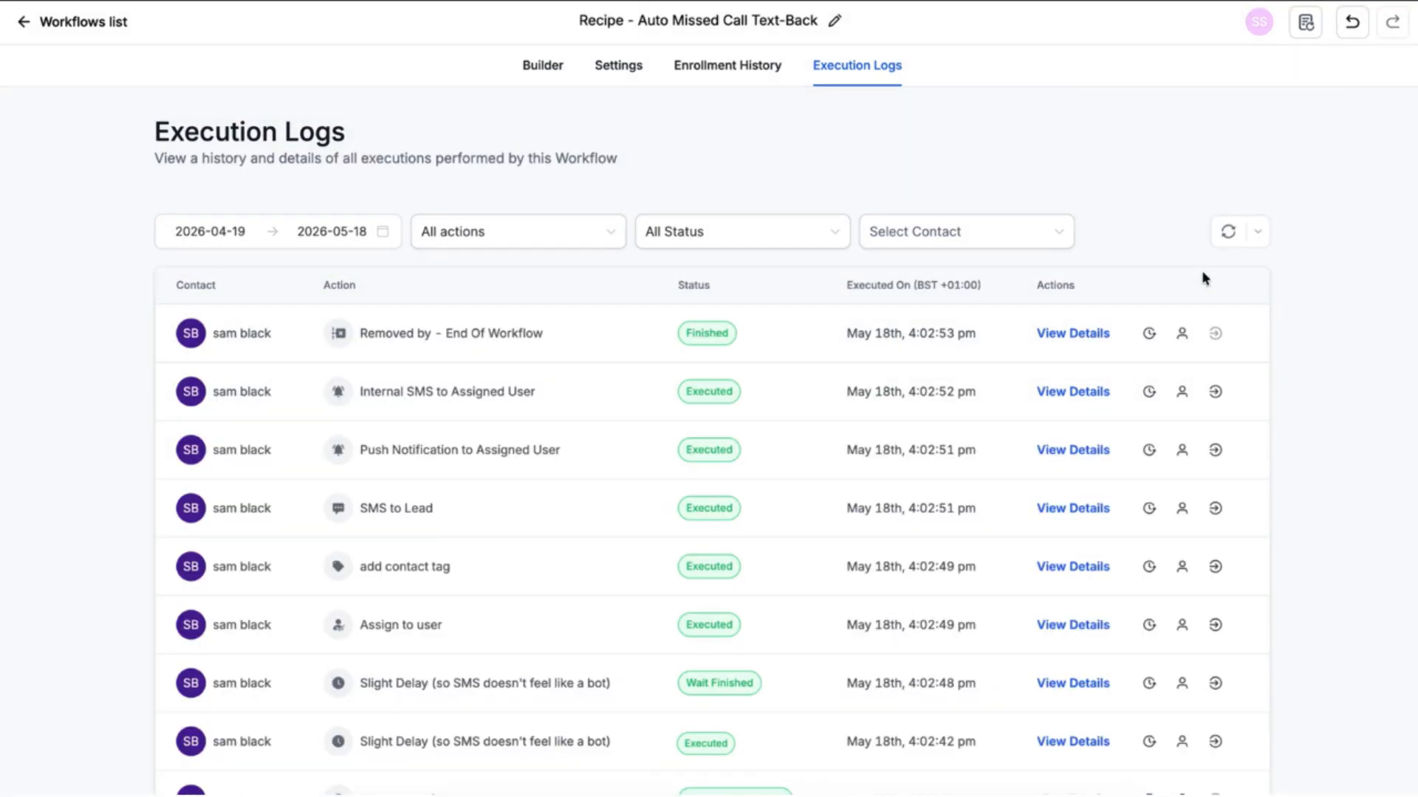